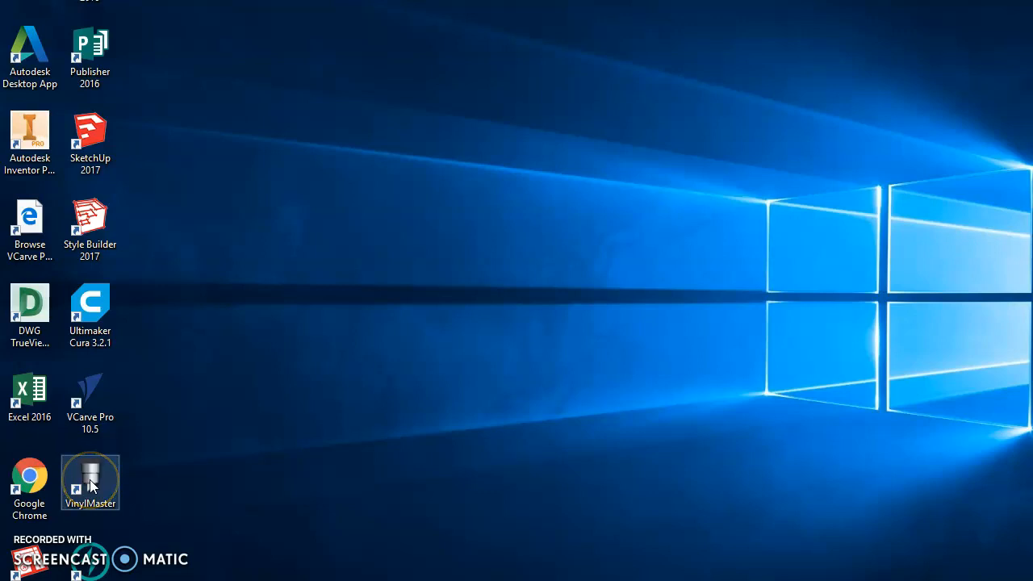
Launch VinylMaster and create a new blank document.
{"action": "double_click", "coordinate": [91, 484]}
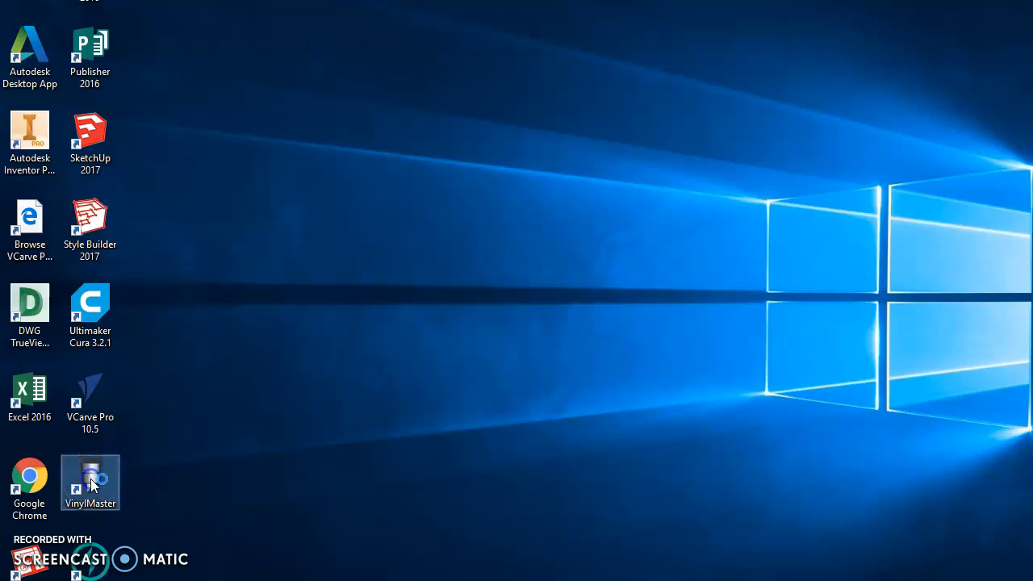
{"action": "left_click", "coordinate": [156, 486]}
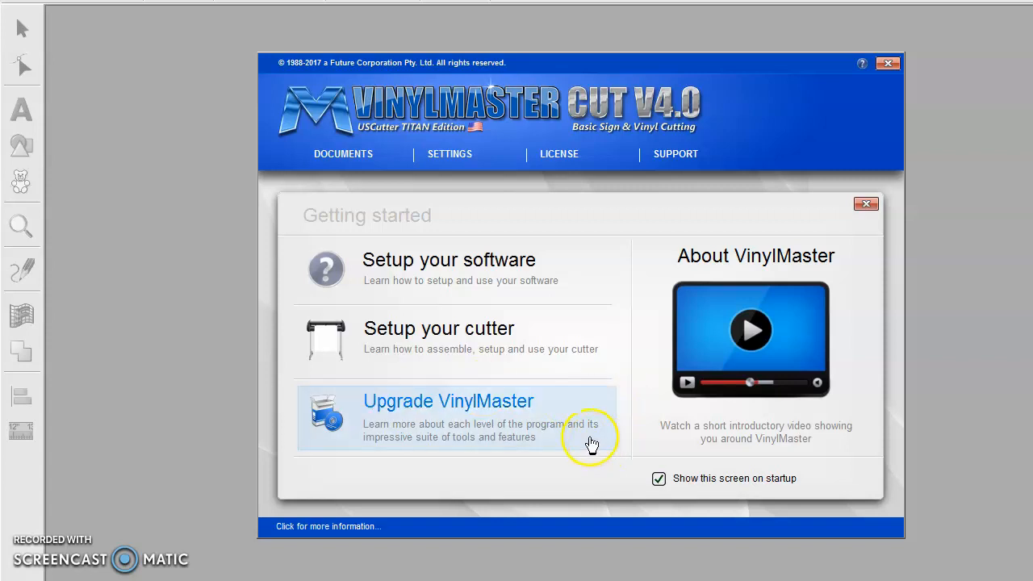
{"action": "left_click", "coordinate": [866, 206]}
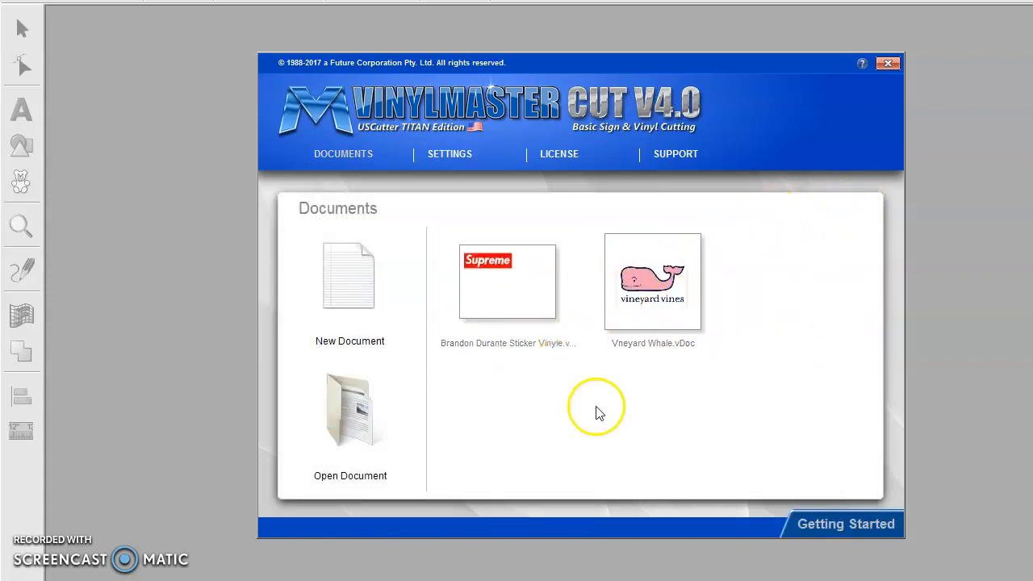
{"action": "left_click", "coordinate": [352, 291]}
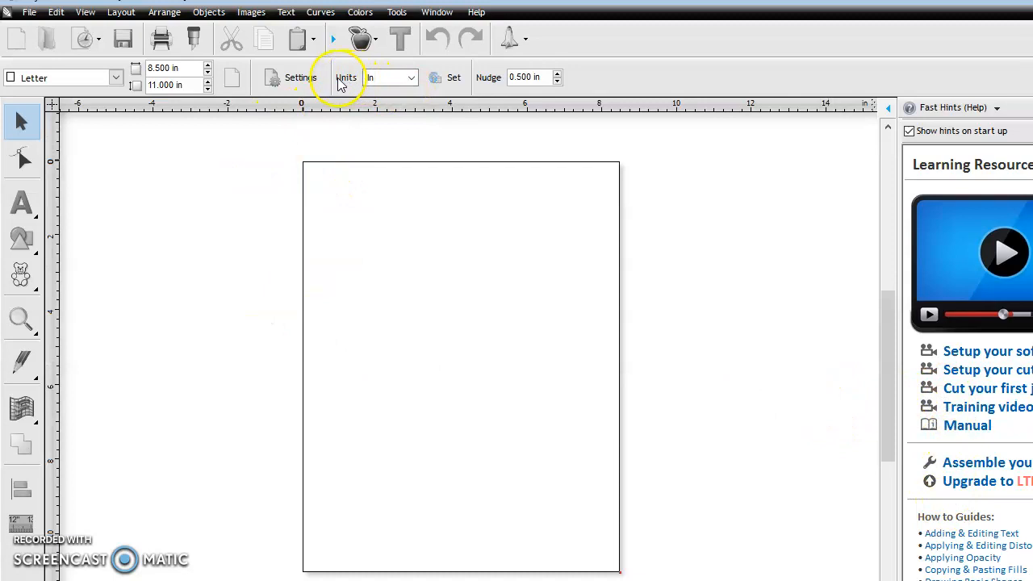
Set the document units to inches and the page size to 12 in wide by 12 in high.
{"action": "left_click", "coordinate": [411, 77]}
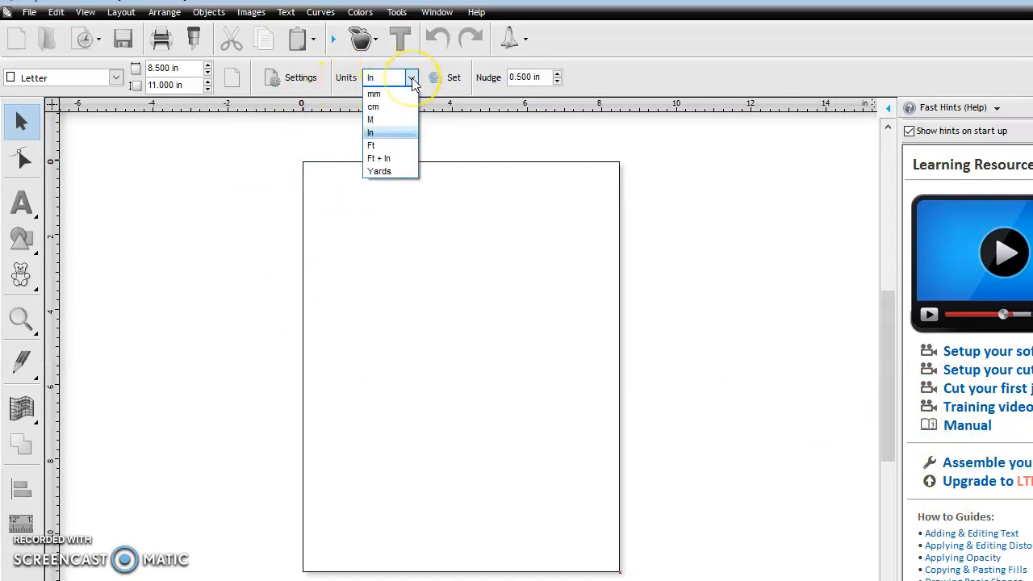
{"action": "left_click", "coordinate": [394, 133]}
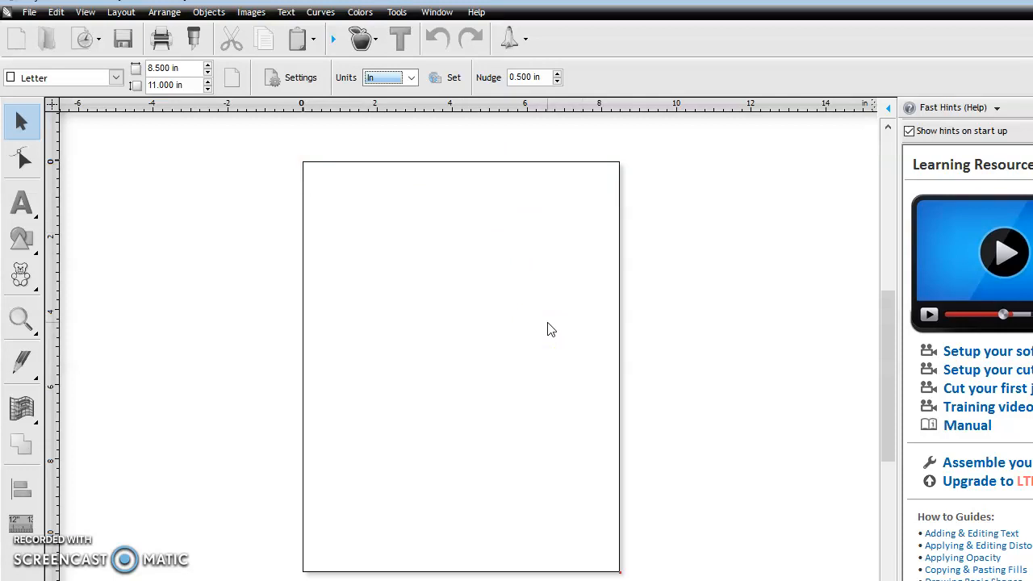
{"action": "left_click", "coordinate": [186, 68]}
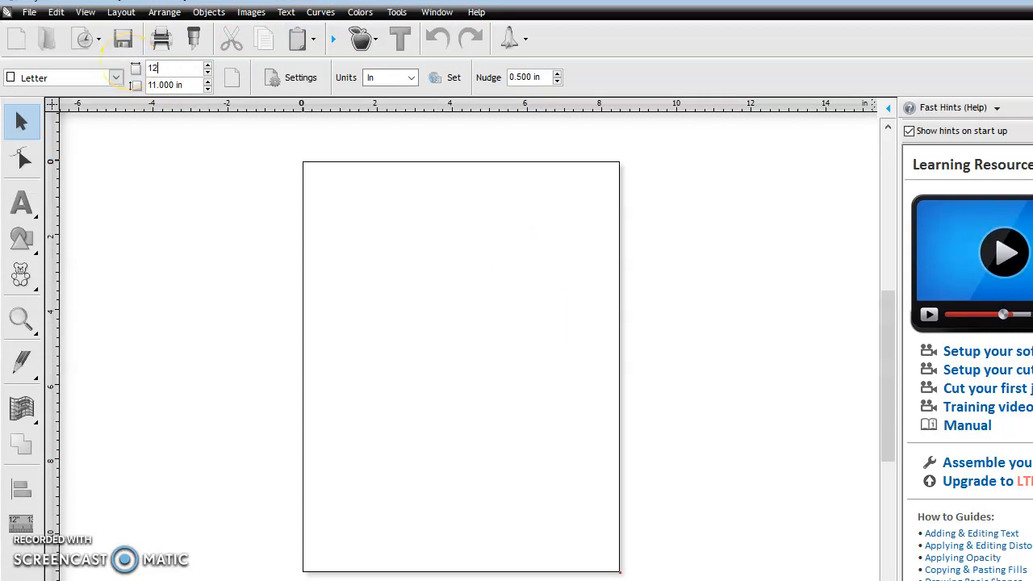
{"action": "left_click", "coordinate": [192, 87]}
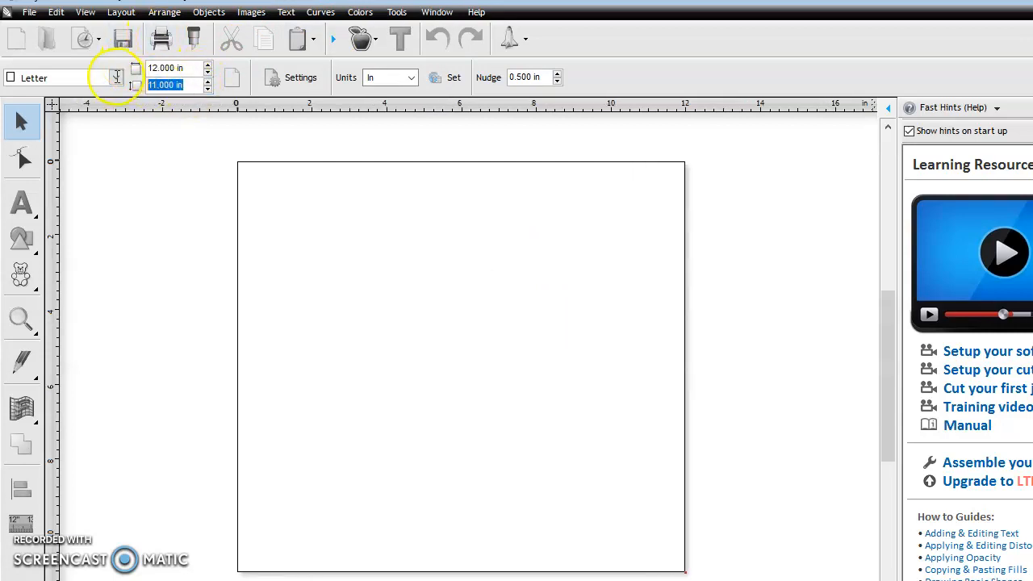
{"action": "type", "text": "12"}
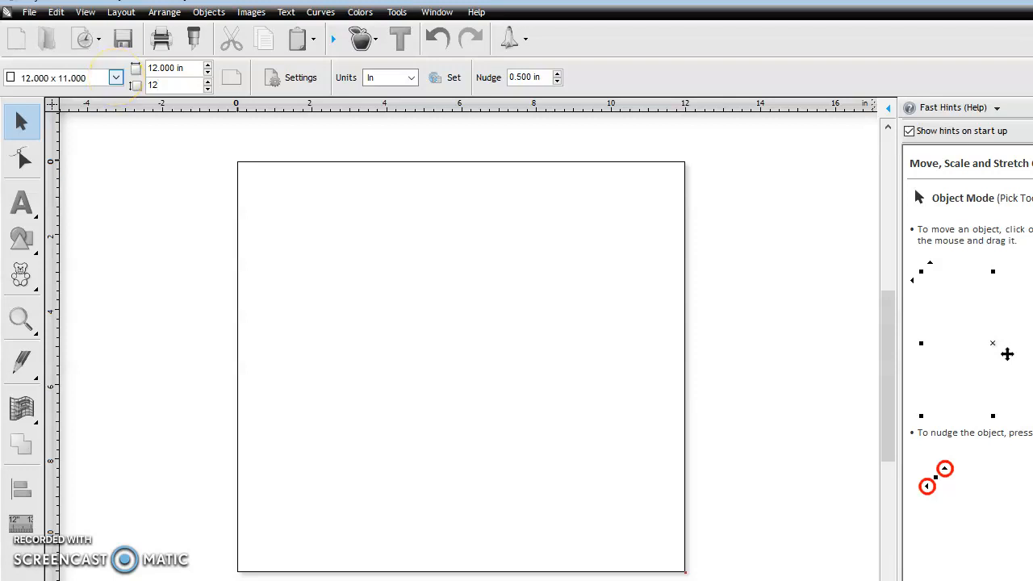
{"action": "key", "text": "Return"}
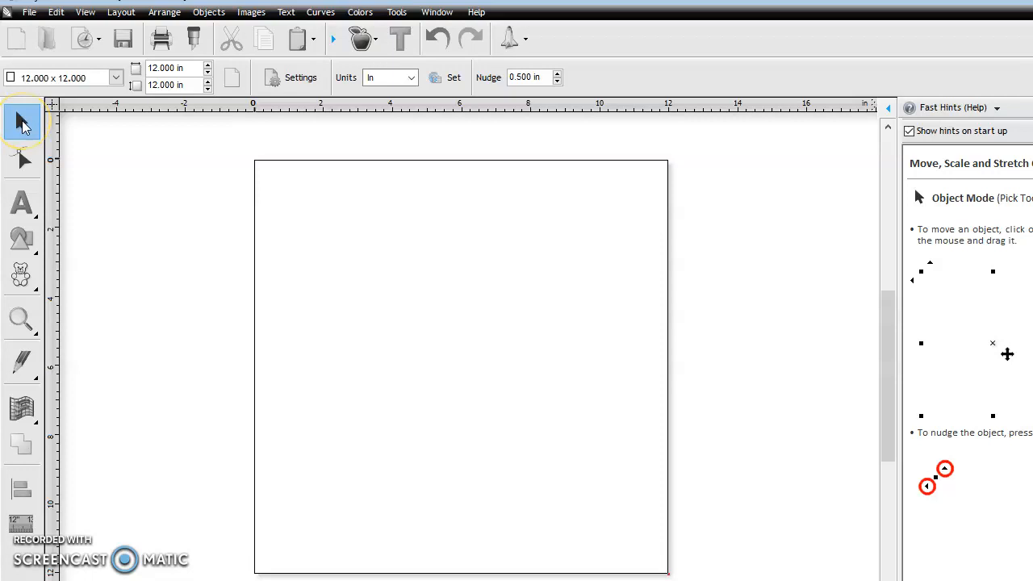
Add a line of text with the teacher's title and surname in Bauhaus 93 near the page's upper left corner.
{"action": "left_click", "coordinate": [25, 161]}
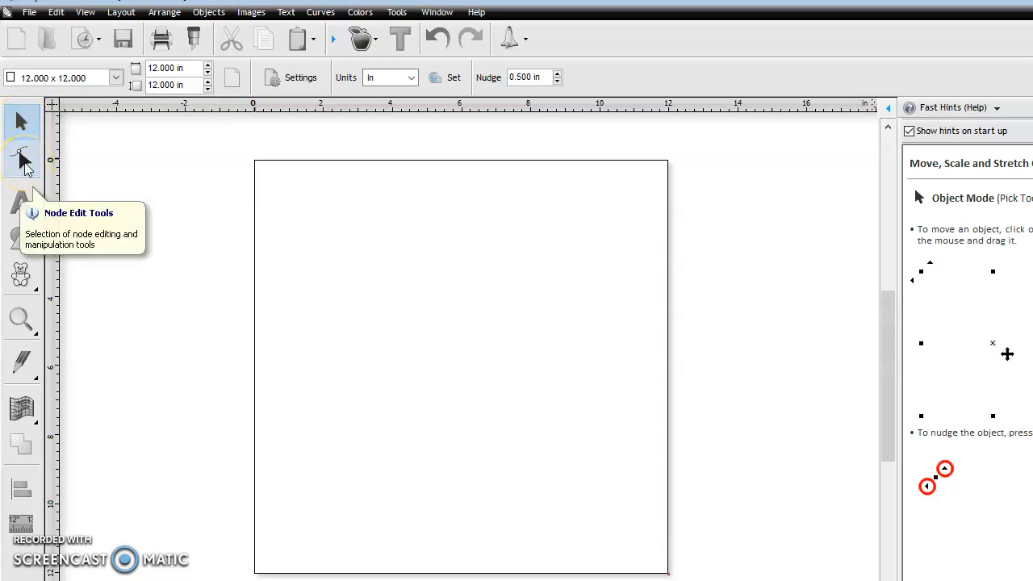
{"action": "left_click", "coordinate": [21, 204]}
{"action": "left_click", "coordinate": [21, 205]}
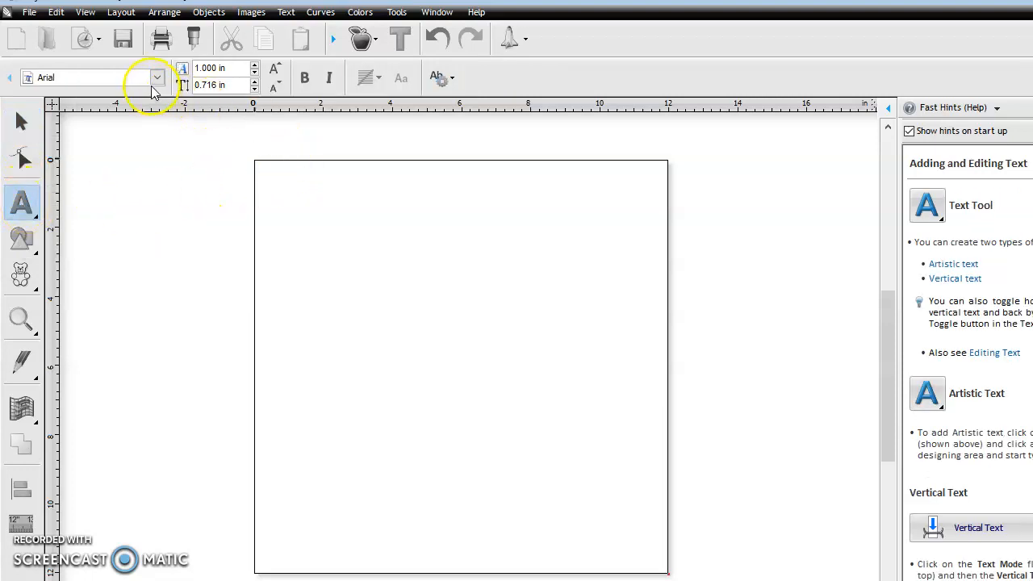
{"action": "left_click", "coordinate": [158, 77]}
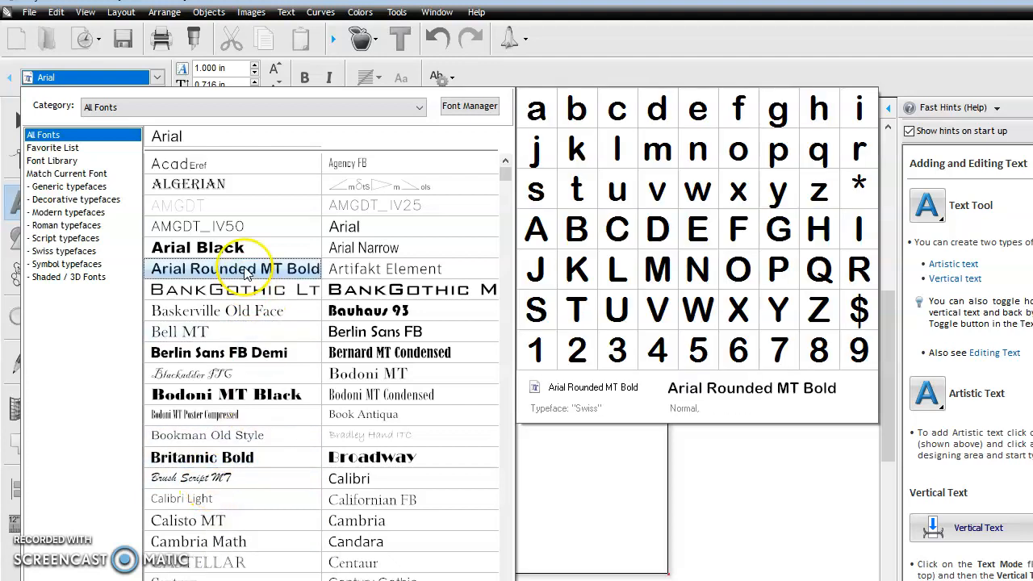
{"action": "left_click", "coordinate": [352, 316]}
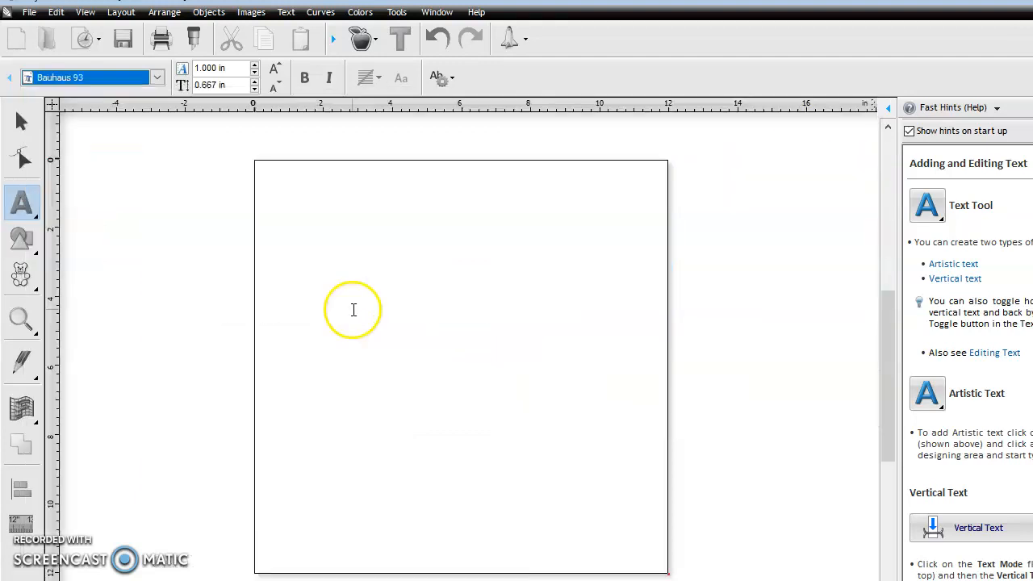
{"action": "left_click", "coordinate": [286, 221]}
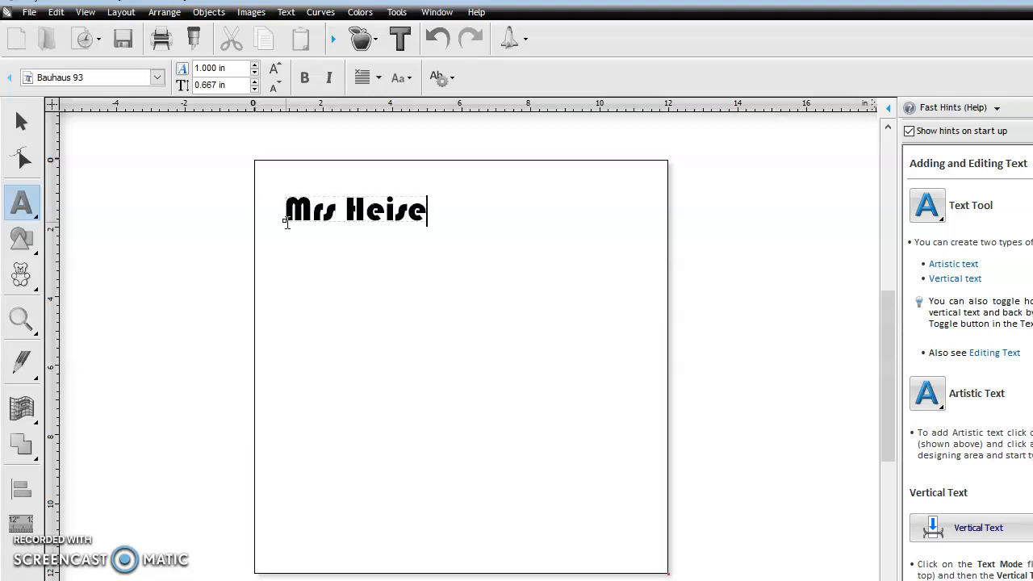
{"action": "left_click", "coordinate": [340, 210]}
{"action": "left_click", "coordinate": [324, 213]}
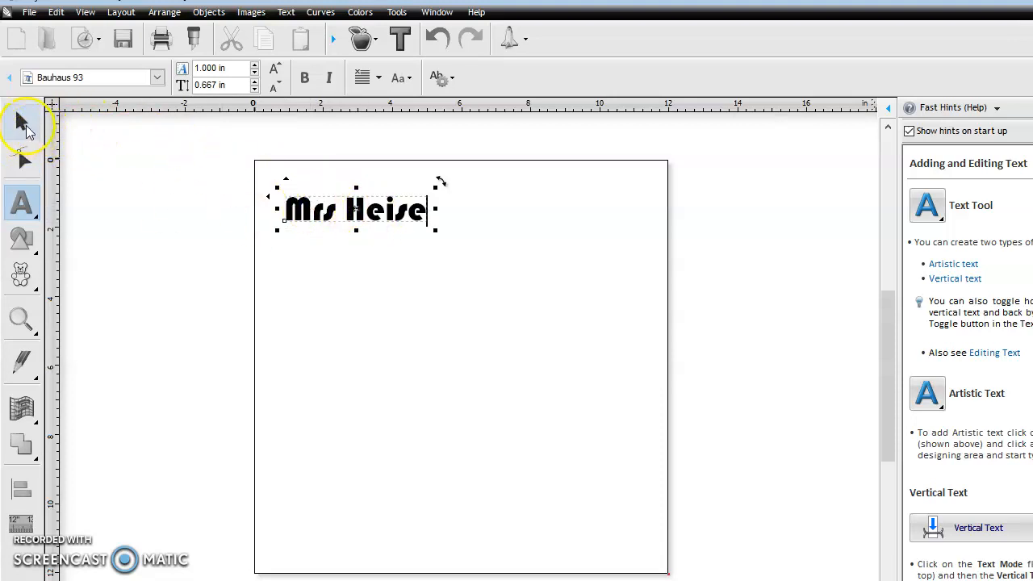
Scale the name text up proportionally to about 8.8 in wide and move it to about X 1.08 in, Y 0.93 in.
{"action": "left_click", "coordinate": [23, 124]}
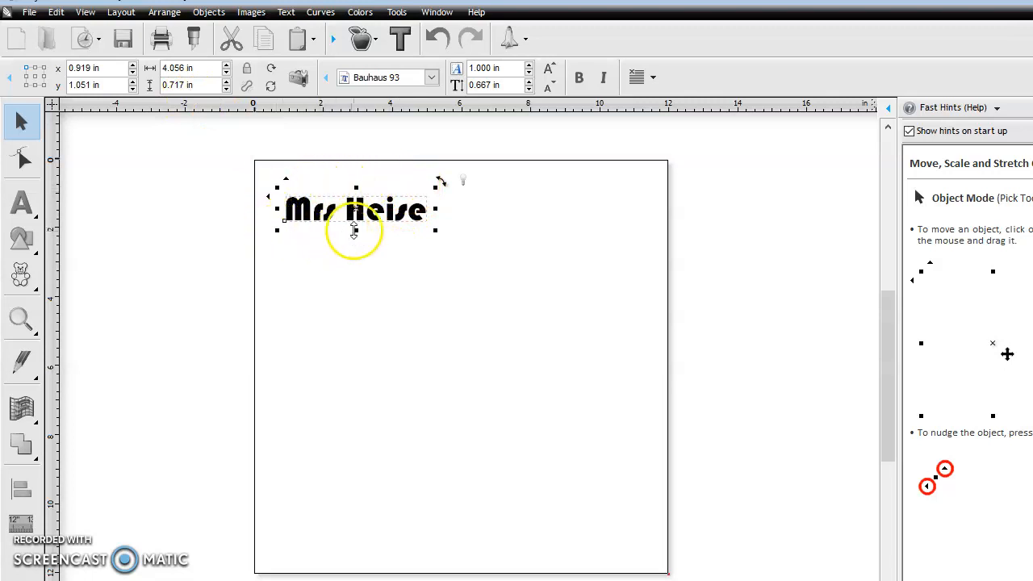
{"action": "left_click_drag", "start_coordinate": [434, 231], "coordinate": [597, 299]}
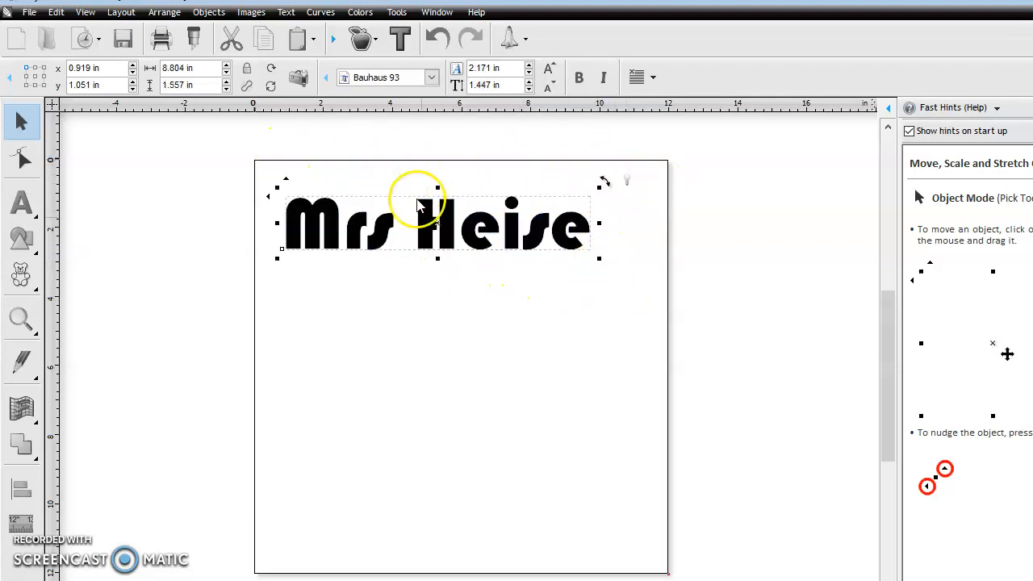
{"action": "left_click_drag", "start_coordinate": [424, 225], "coordinate": [440, 216]}
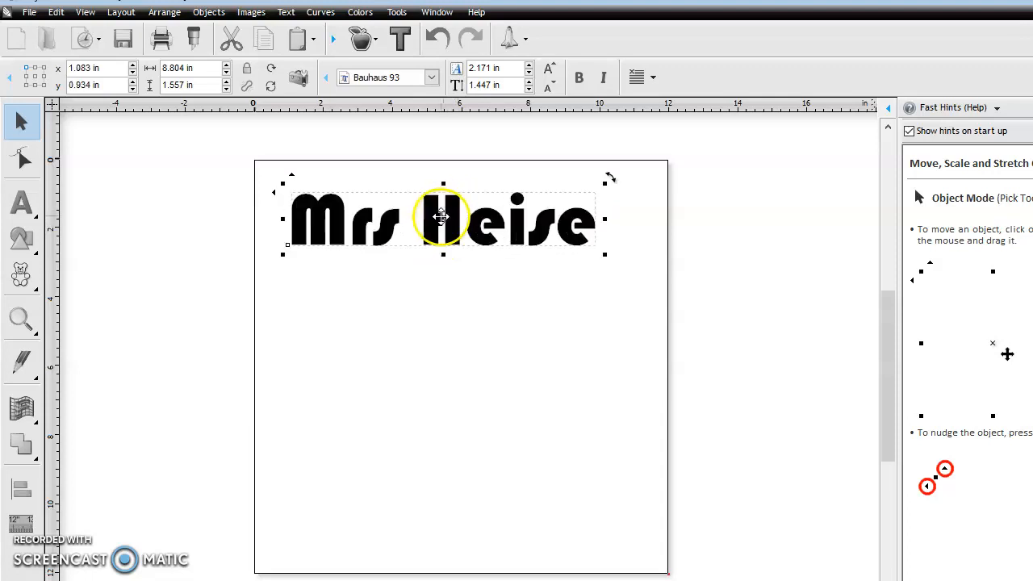
Draw an arrow power shape about 5.8 in wide and 2.2 in high below the name text and delete it.
{"action": "left_click", "coordinate": [23, 244]}
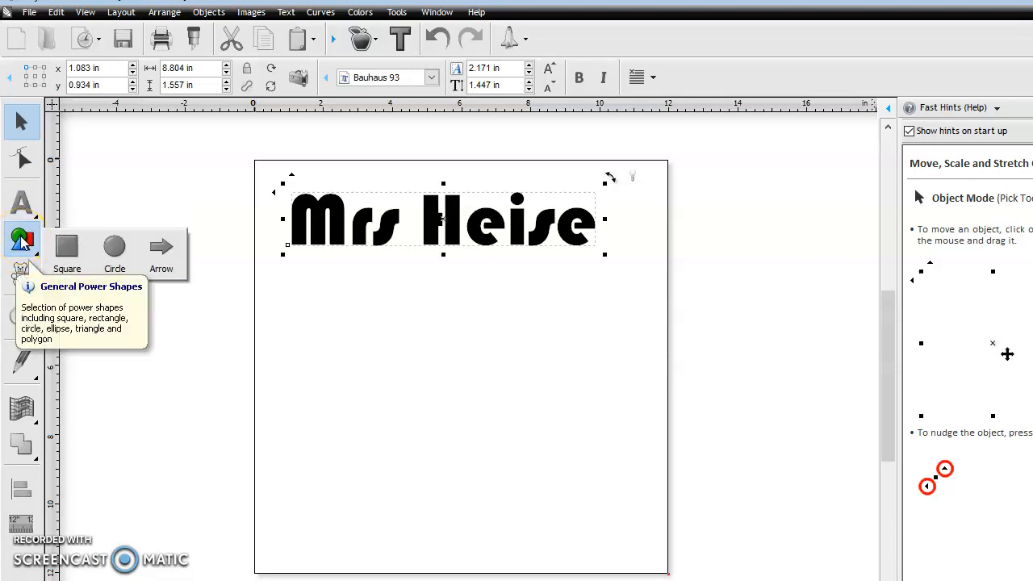
{"action": "left_click", "coordinate": [161, 246]}
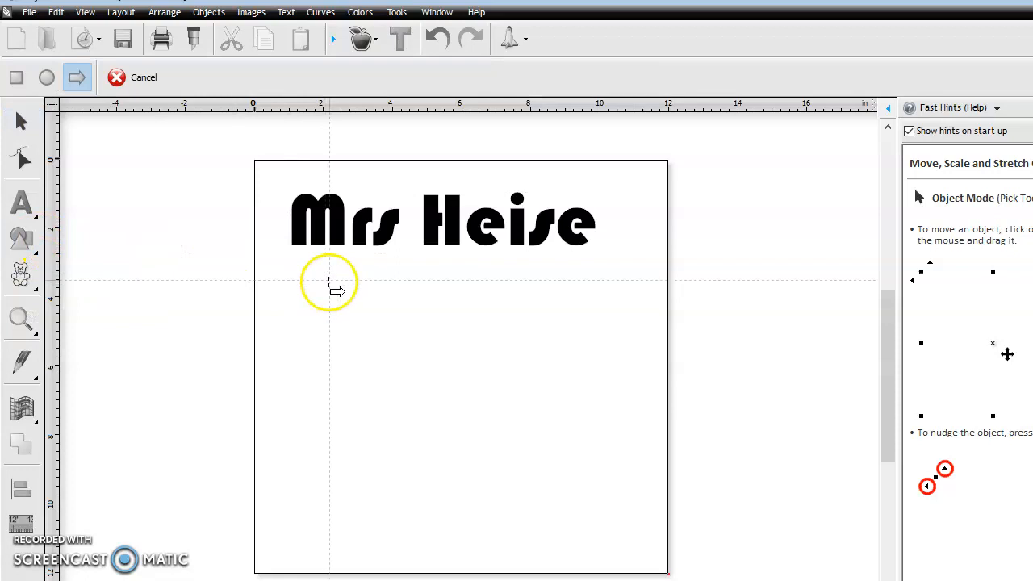
{"action": "left_click_drag", "start_coordinate": [369, 268], "coordinate": [571, 345]}
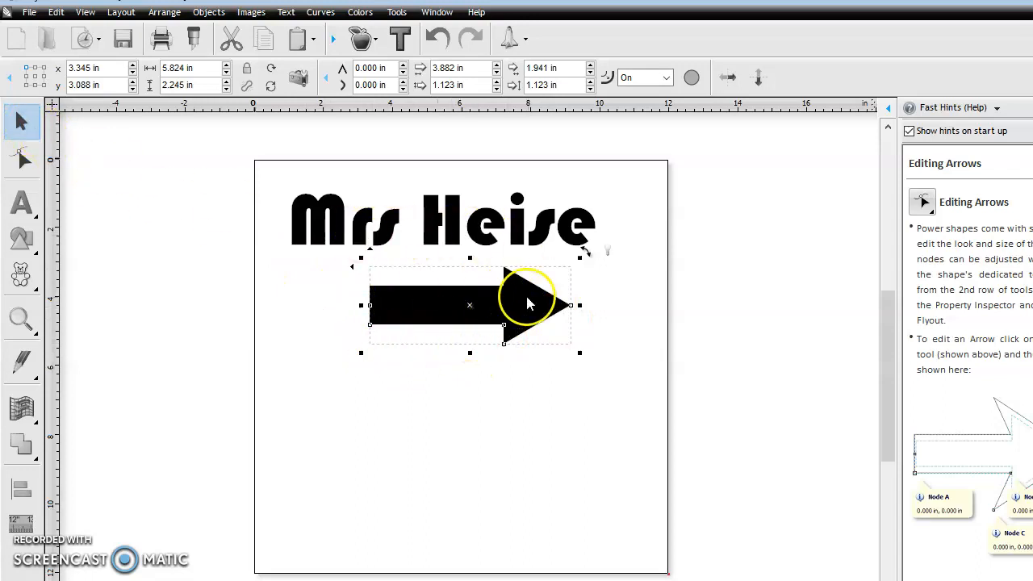
{"action": "left_click", "coordinate": [468, 342]}
{"action": "left_click", "coordinate": [470, 313]}
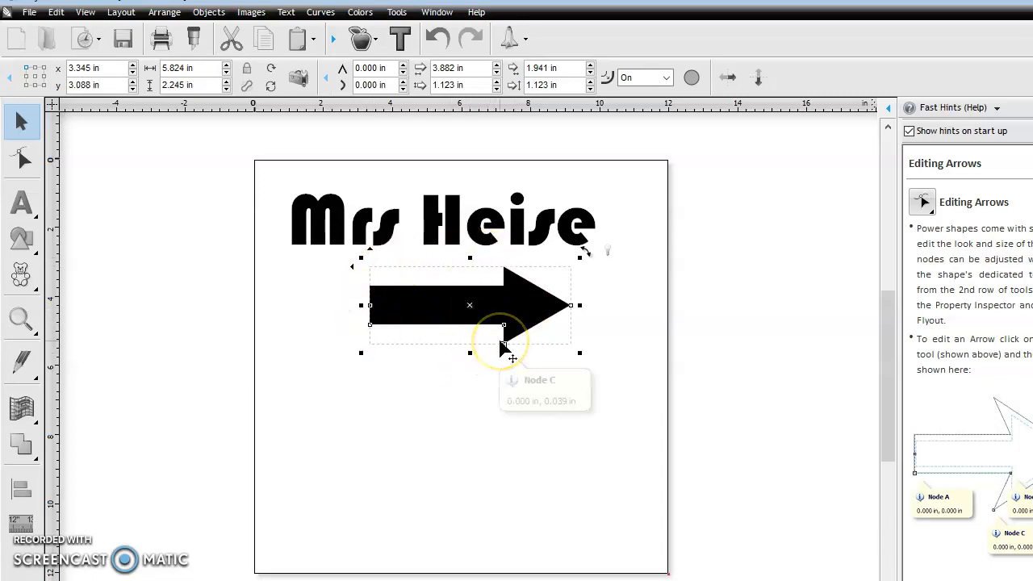
{"action": "key", "text": "Delete"}
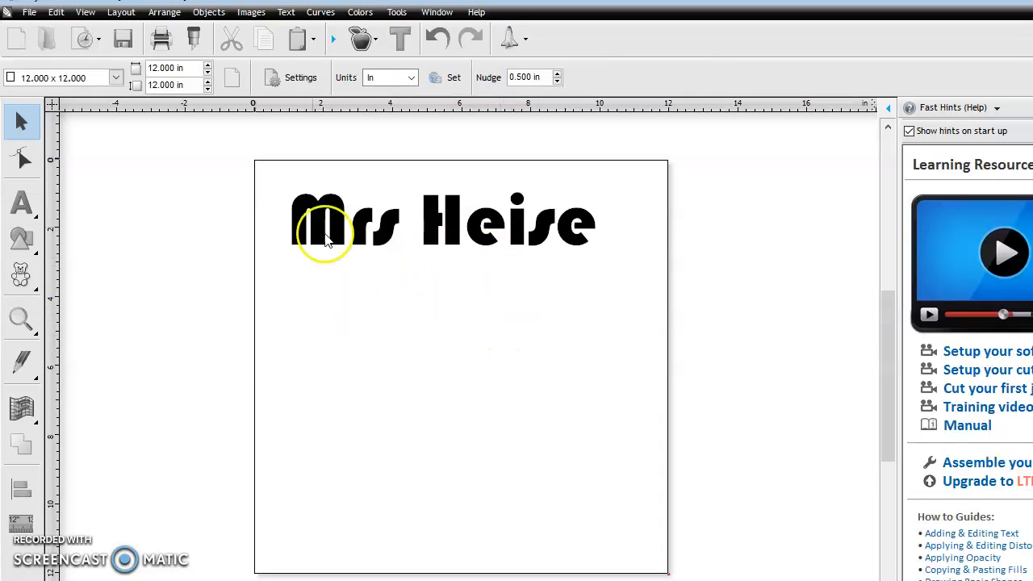
Insert an enlarged cow from the Road signs general clipart below the name text and delete it.
{"action": "left_click", "coordinate": [30, 282]}
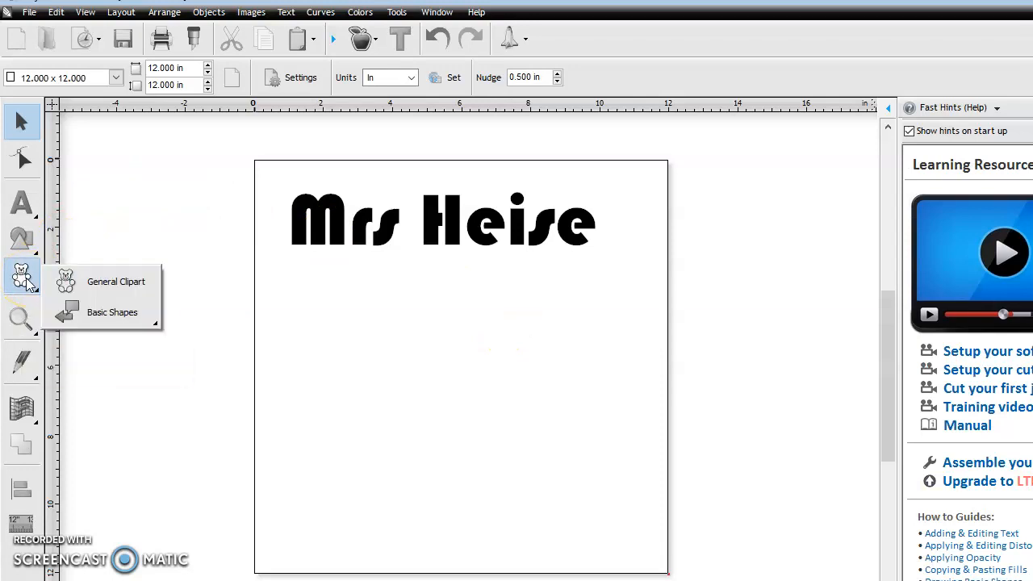
{"action": "left_click", "coordinate": [30, 282]}
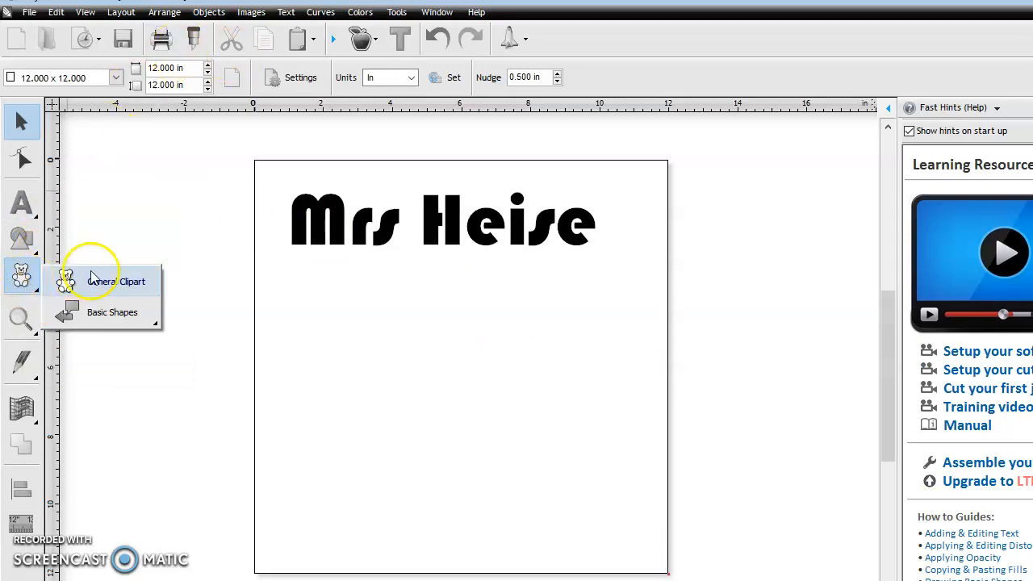
{"action": "left_click", "coordinate": [115, 282]}
{"action": "scroll", "coordinate": [516, 363], "scroll_direction": "down", "scroll_amount": 8}
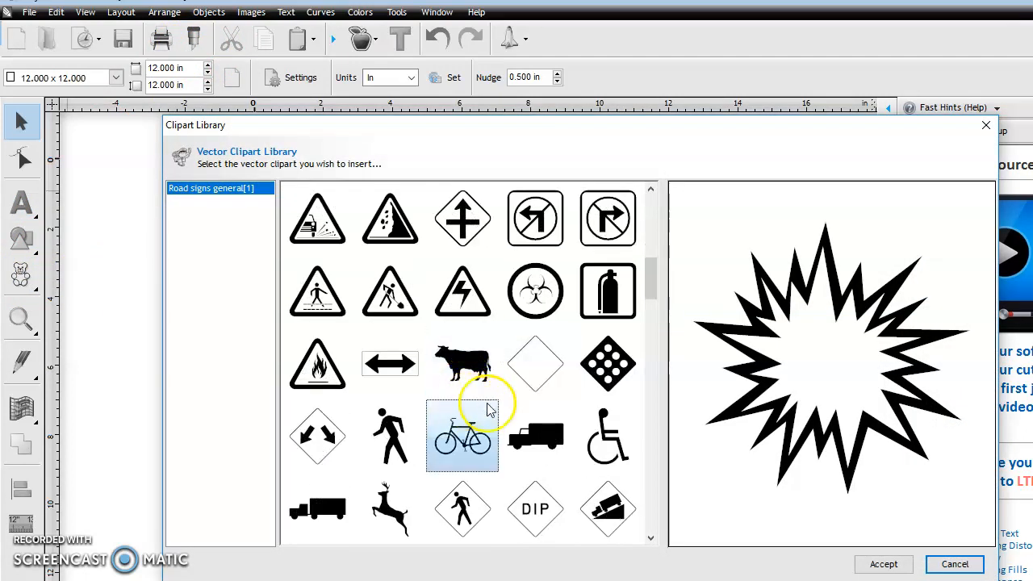
{"action": "left_click", "coordinate": [480, 363]}
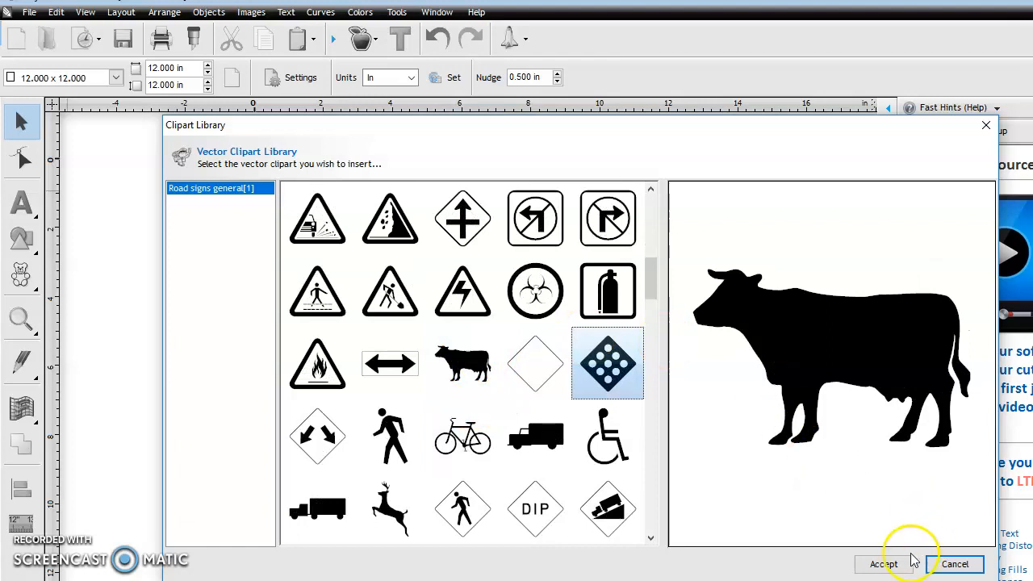
{"action": "left_click", "coordinate": [882, 564]}
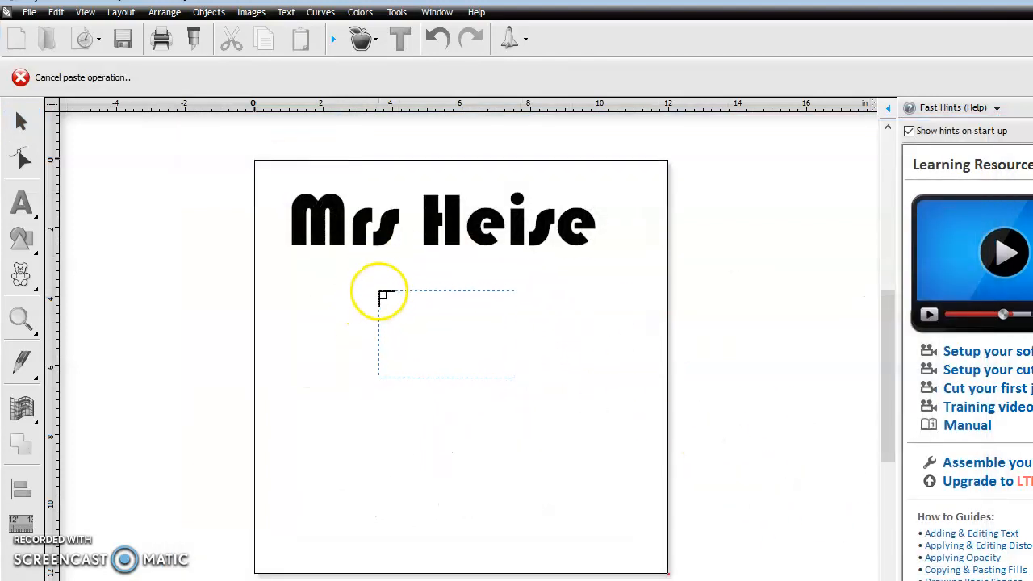
{"action": "left_click", "coordinate": [372, 288]}
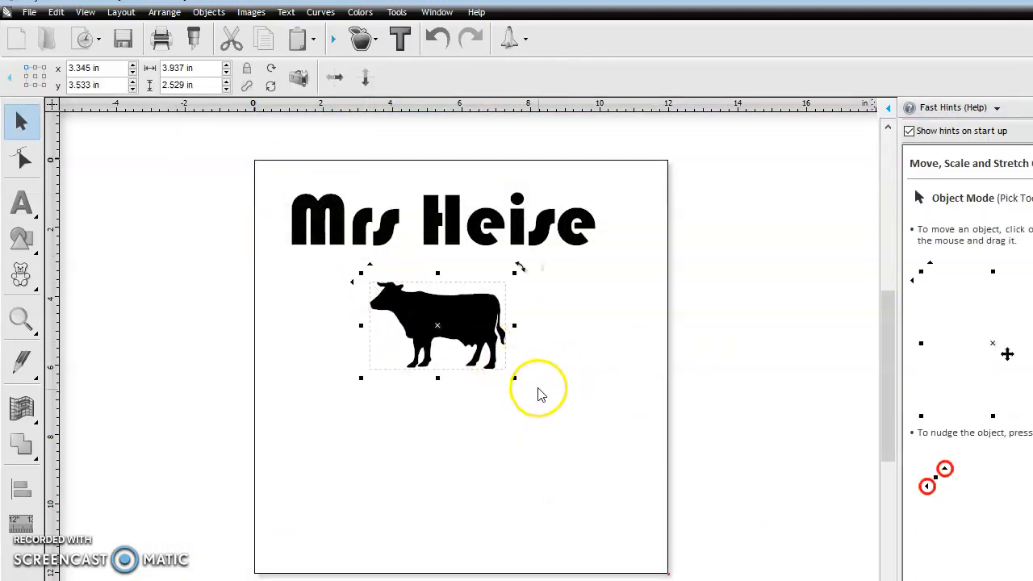
{"action": "left_click_drag", "start_coordinate": [512, 374], "coordinate": [674, 501]}
{"action": "key", "text": "Delete"}
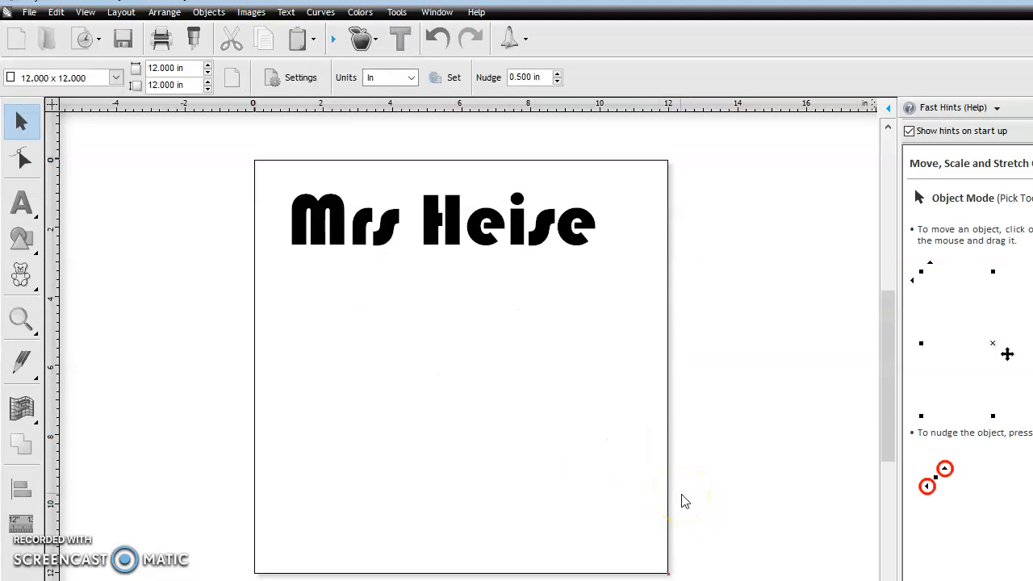
Insert the two-headed bent arrow from the Arrows basic shapes below the name text, scale it to about 3.27 in square and delete it.
{"action": "left_click", "coordinate": [31, 277]}
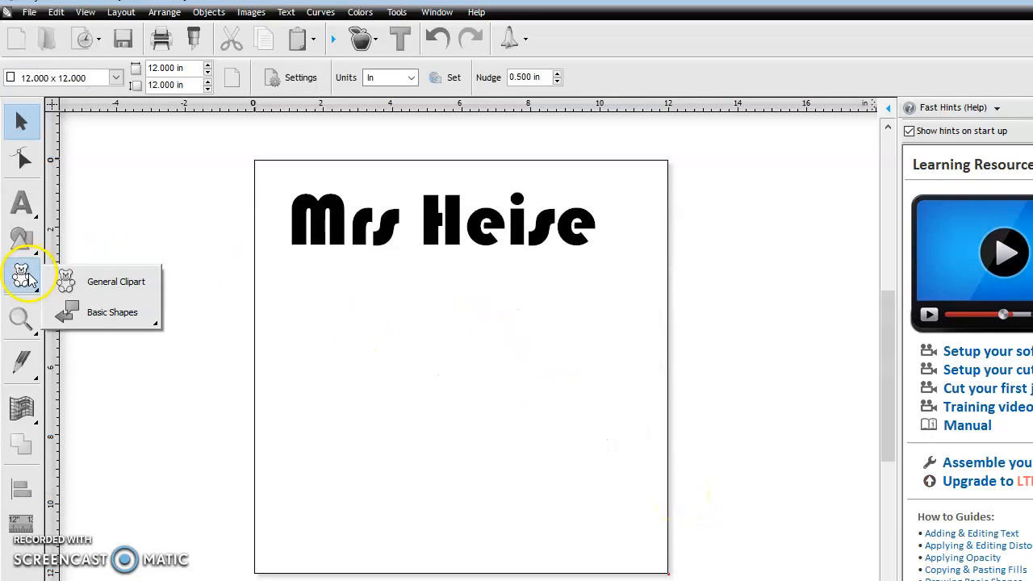
{"action": "mouse_move", "coordinate": [103, 319]}
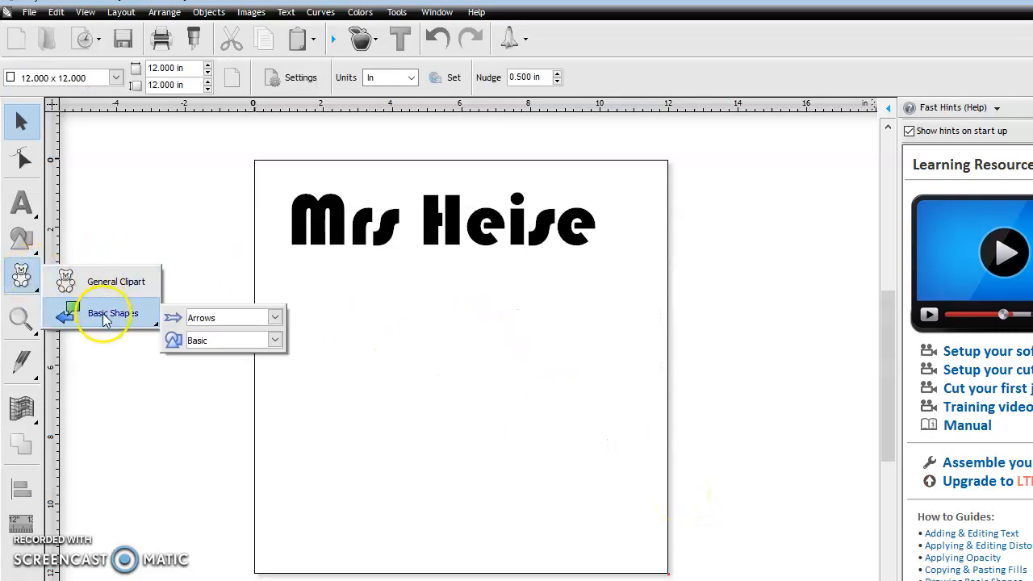
{"action": "left_click", "coordinate": [232, 319]}
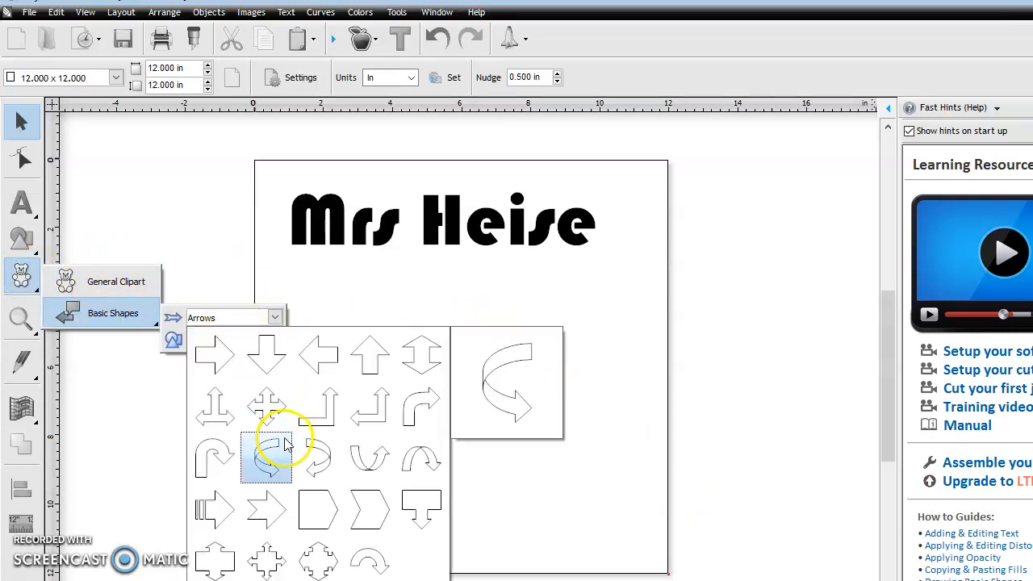
{"action": "left_click", "coordinate": [368, 405]}
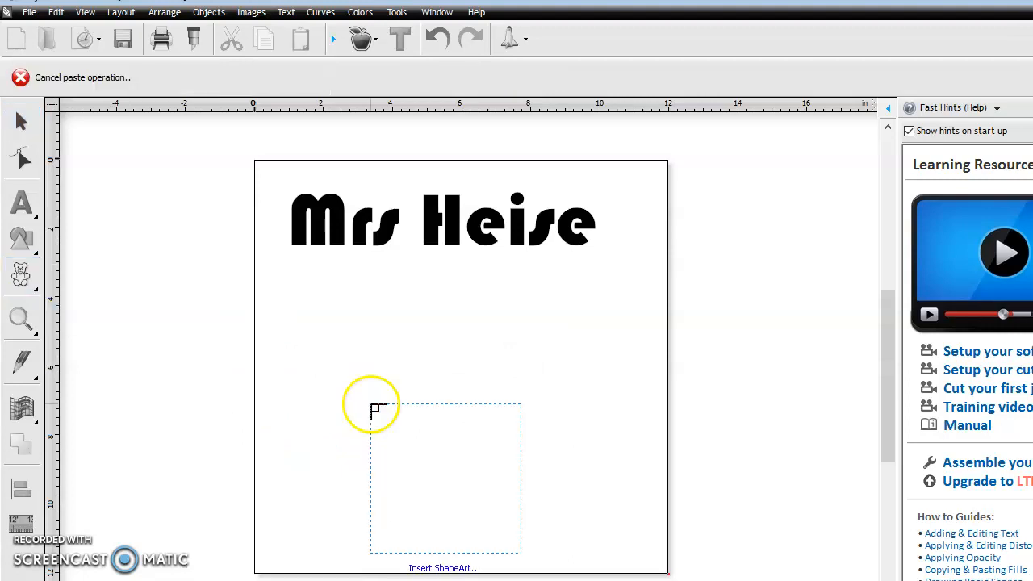
{"action": "left_click", "coordinate": [361, 273]}
{"action": "left_click_drag", "start_coordinate": [502, 427], "coordinate": [470, 392]}
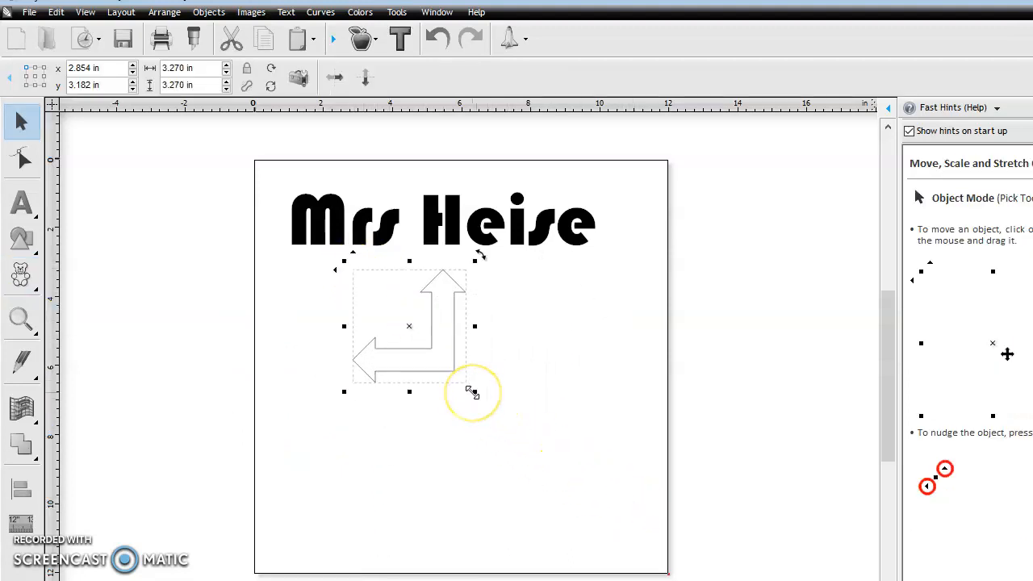
{"action": "key", "text": "Delete"}
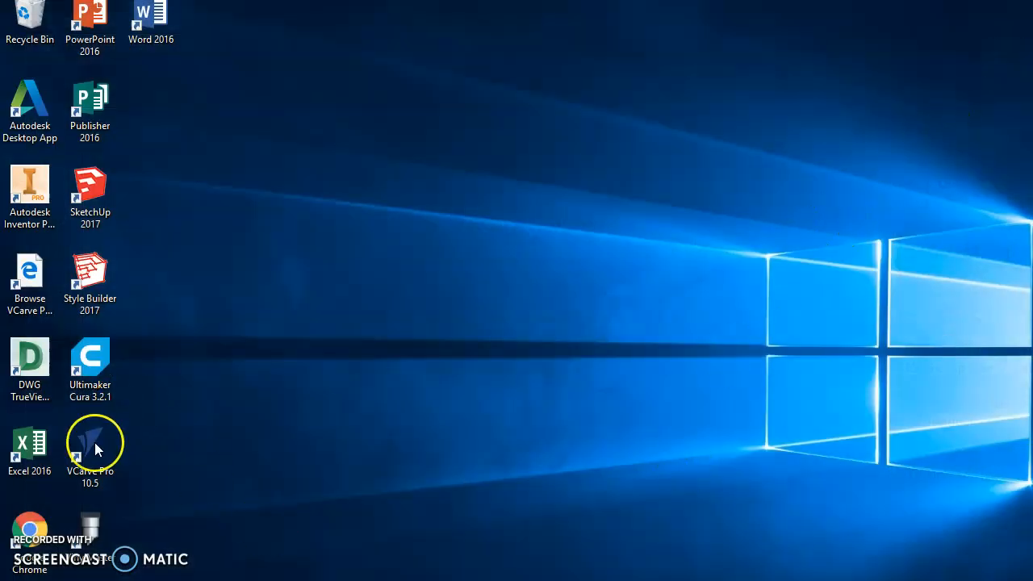
Switch to Google Chrome, search the web for "turtle clipart" and show the image results.
{"action": "double_click", "coordinate": [26, 549]}
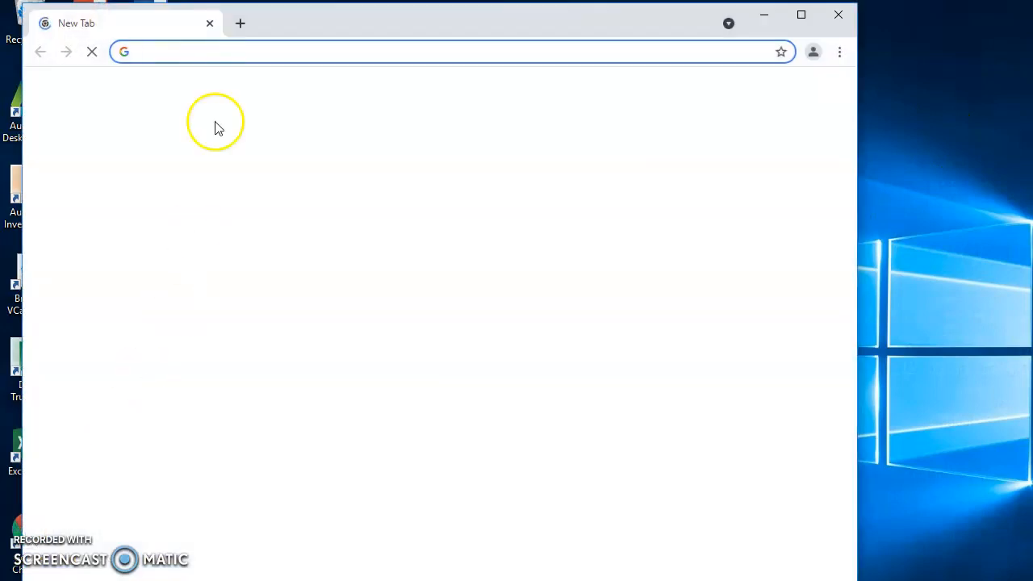
{"action": "left_click", "coordinate": [185, 51]}
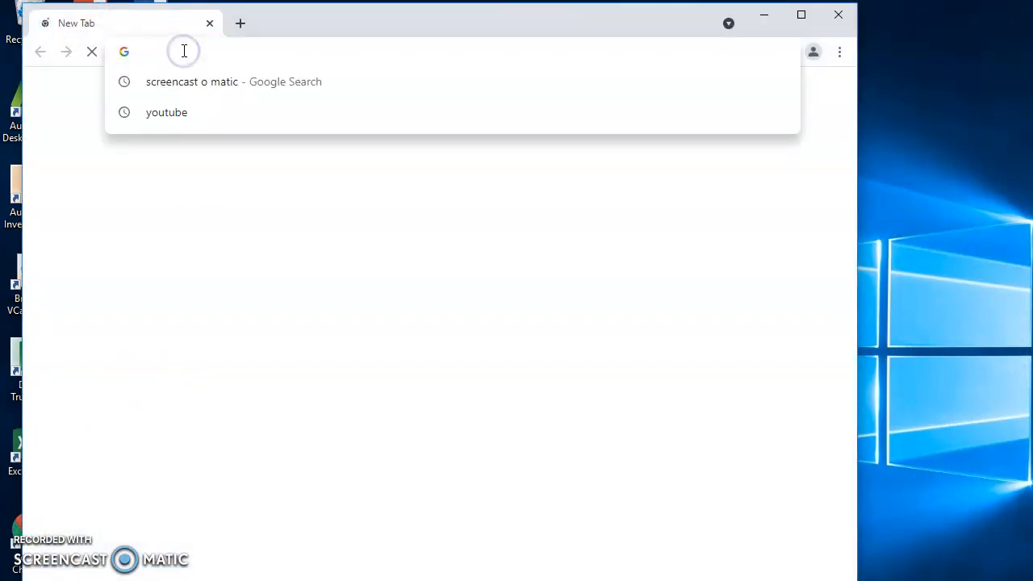
{"action": "type", "text": "t"}
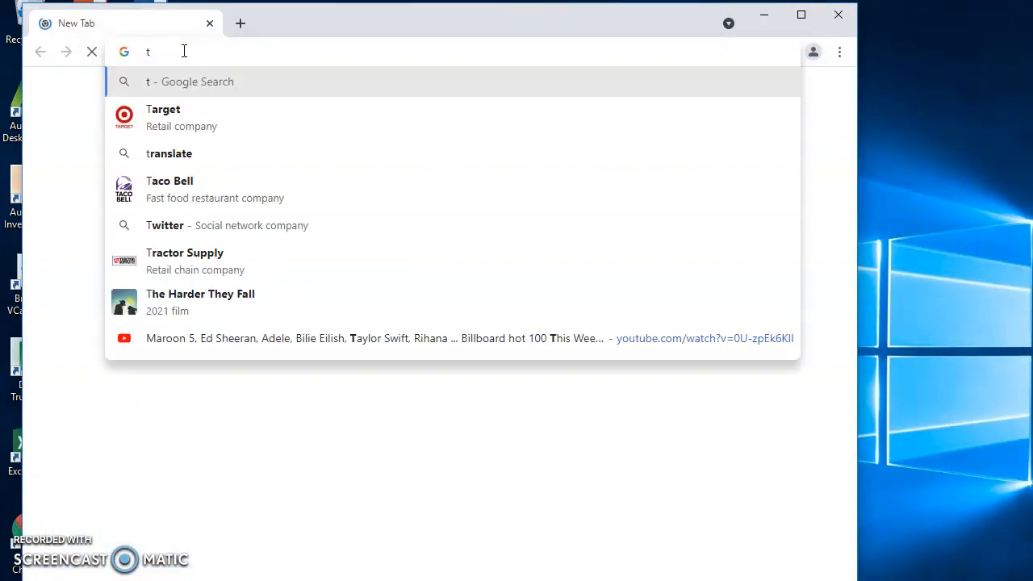
{"action": "type", "text": "urt"}
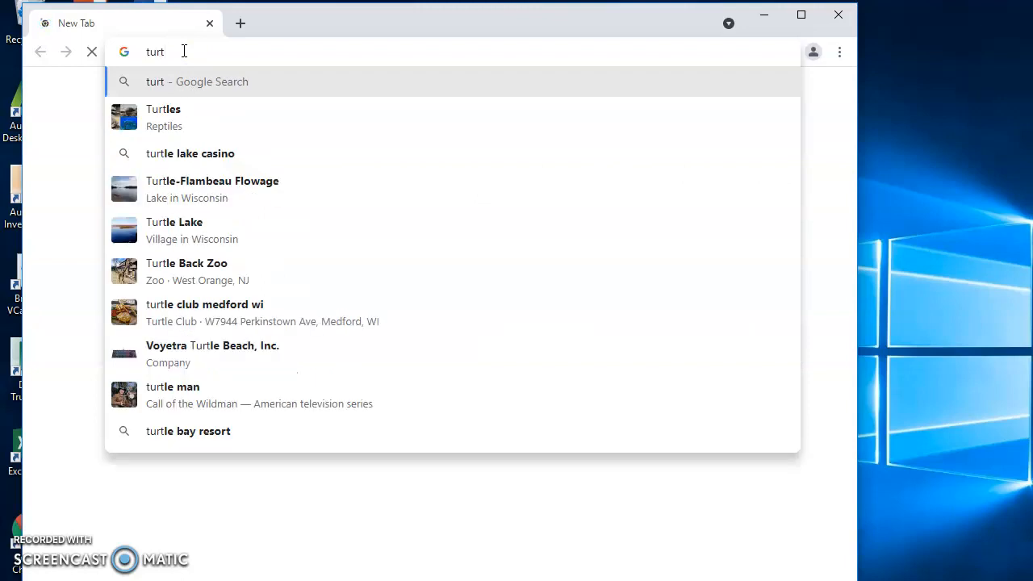
{"action": "type", "text": "le cl"}
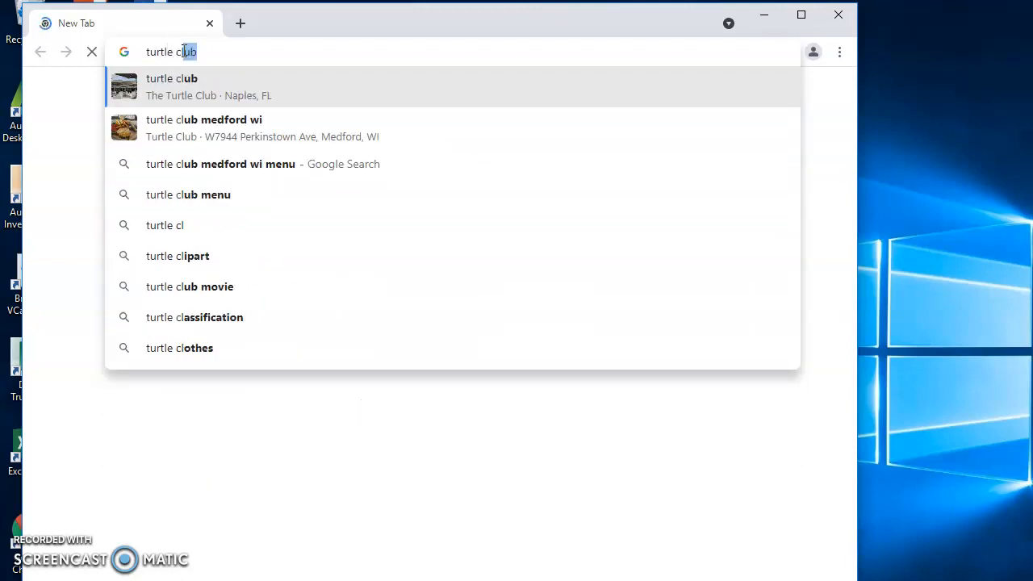
{"action": "type", "text": "ip"}
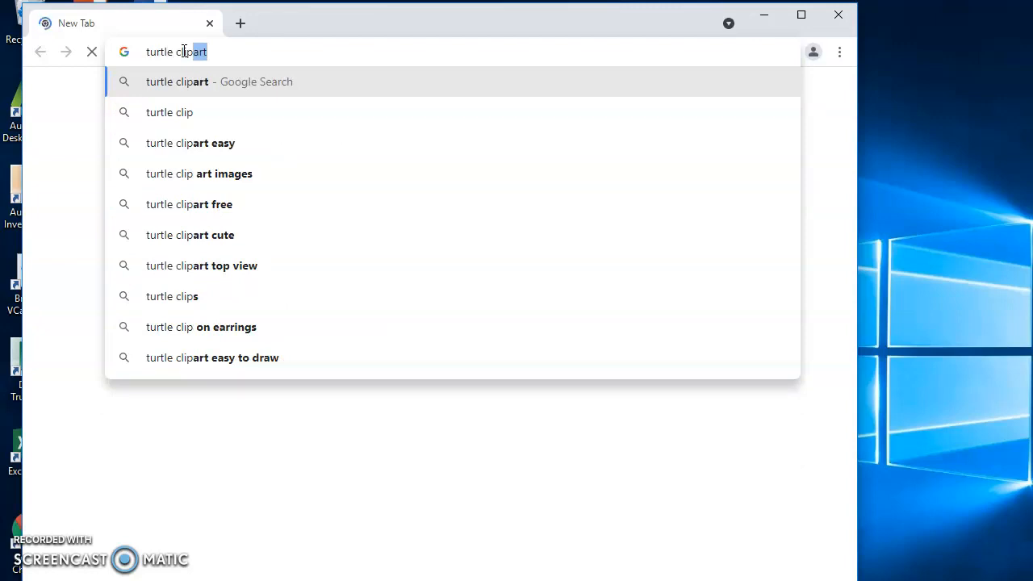
{"action": "key", "text": "Return"}
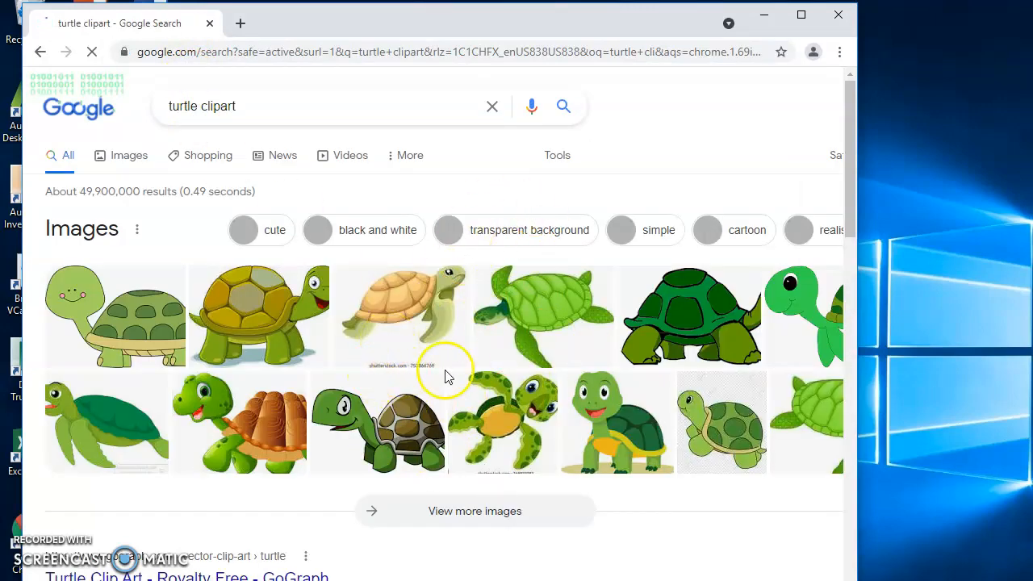
{"action": "scroll", "coordinate": [380, 369], "scroll_direction": "down", "scroll_amount": 2}
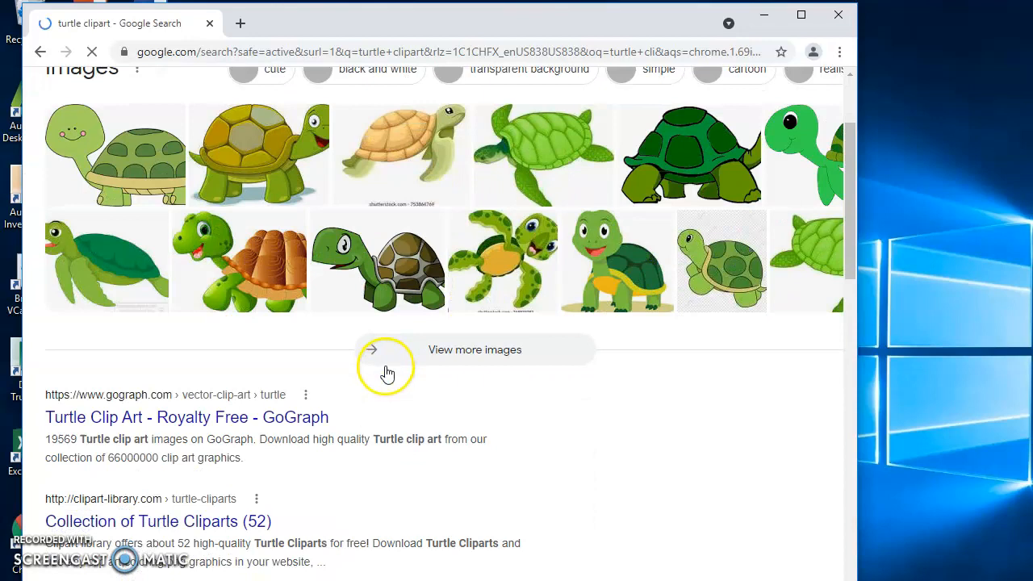
{"action": "scroll", "coordinate": [373, 357], "scroll_direction": "up", "scroll_amount": 2}
{"action": "left_click", "coordinate": [133, 159]}
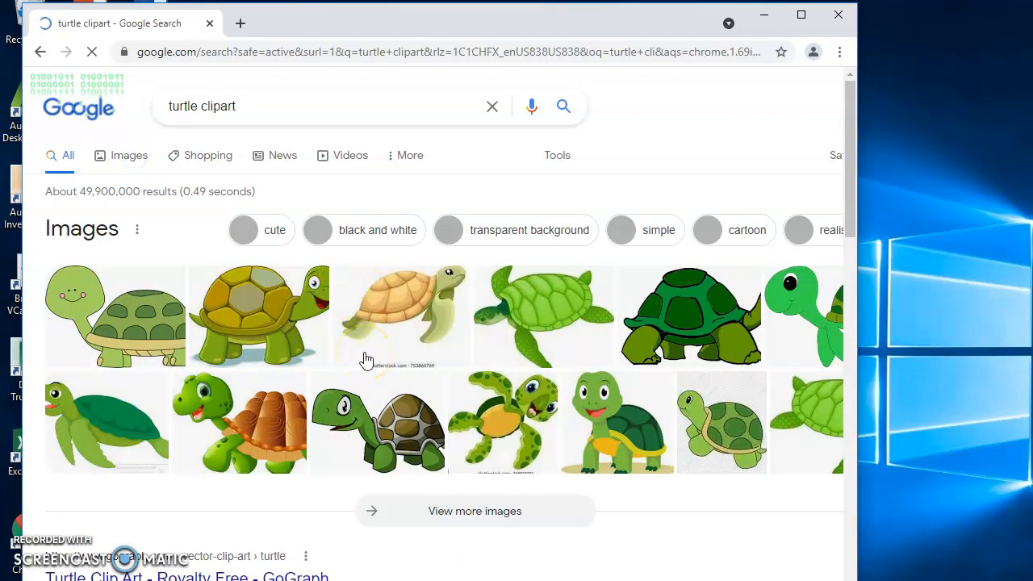
{"action": "scroll", "coordinate": [367, 359], "scroll_direction": "down", "scroll_amount": 2}
{"action": "scroll", "coordinate": [366, 359], "scroll_direction": "up", "scroll_amount": 2}
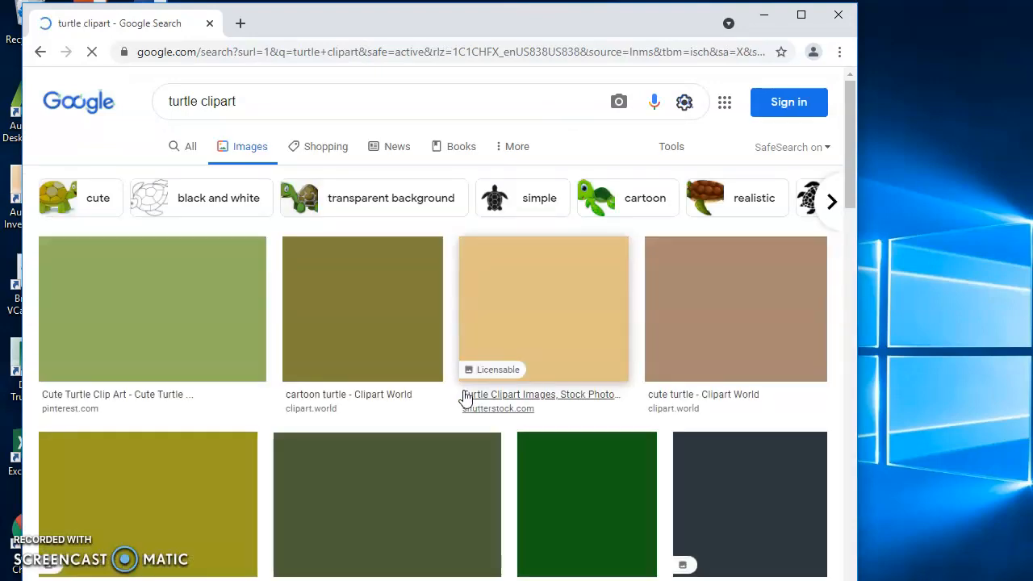
{"action": "left_click", "coordinate": [388, 395]}
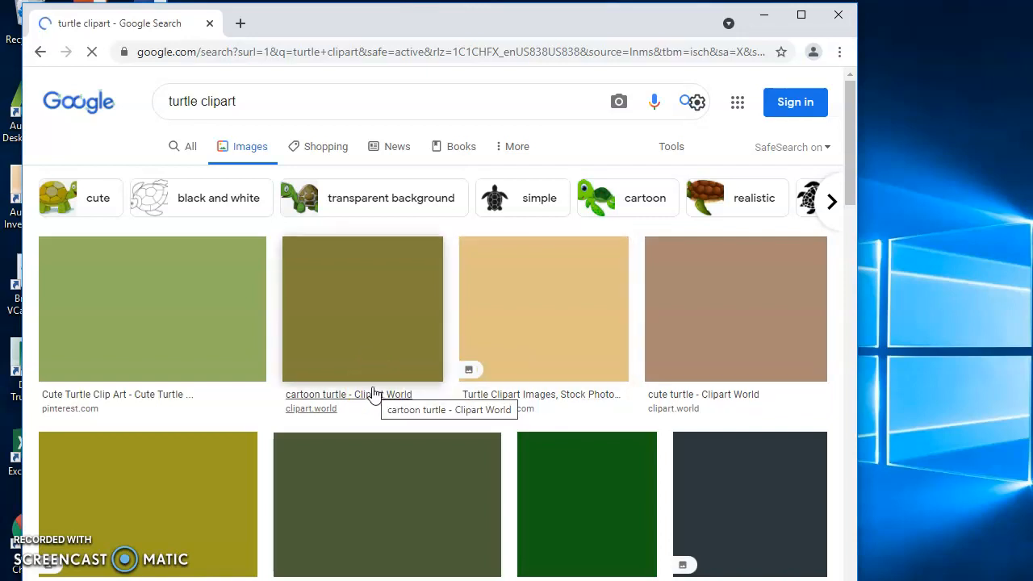
{"action": "scroll", "coordinate": [373, 394], "scroll_direction": "down", "scroll_amount": 3}
{"action": "scroll", "coordinate": [373, 393], "scroll_direction": "up", "scroll_amount": 3}
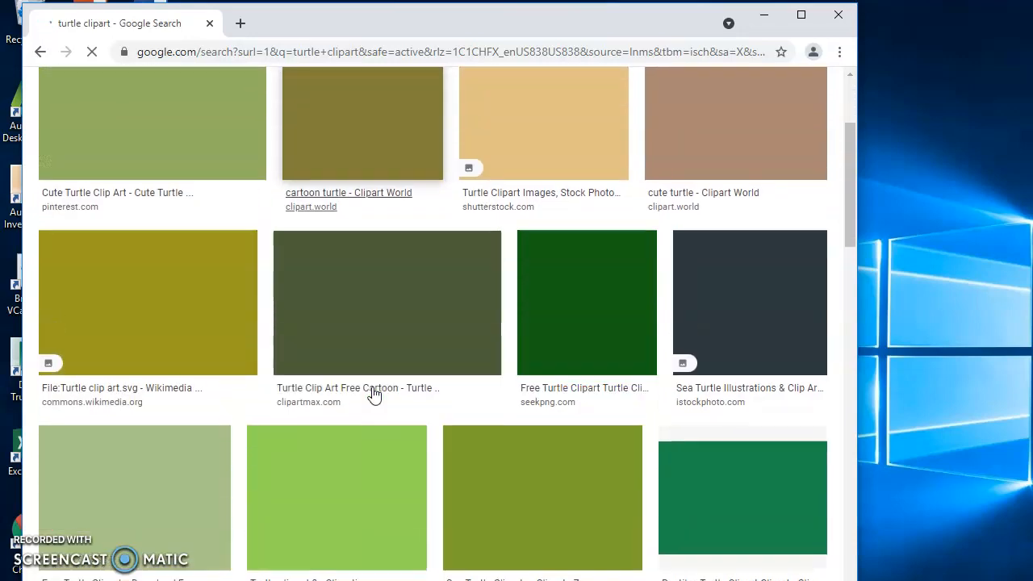
{"action": "left_click", "coordinate": [520, 426]}
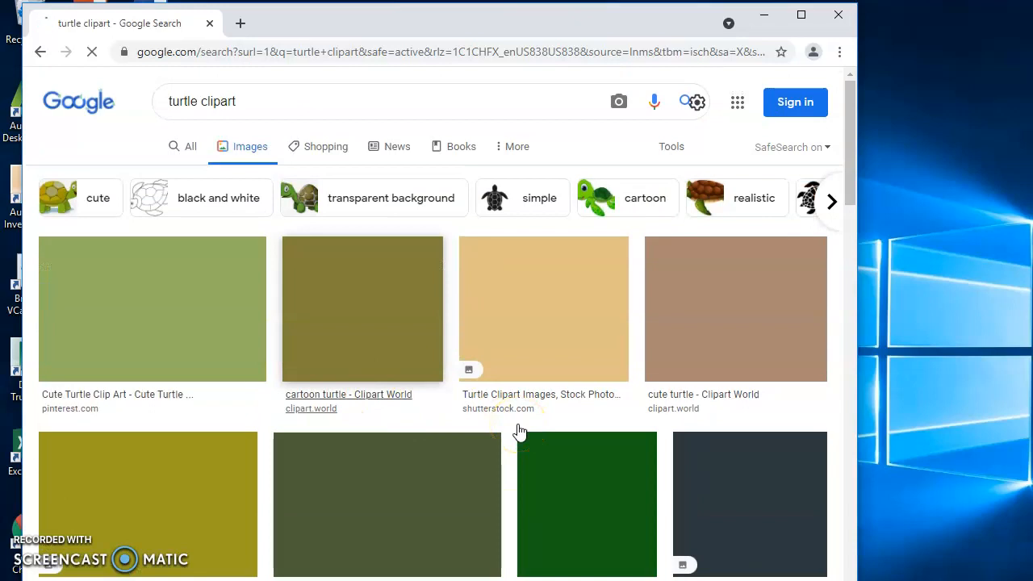
{"action": "left_click", "coordinate": [497, 409]}
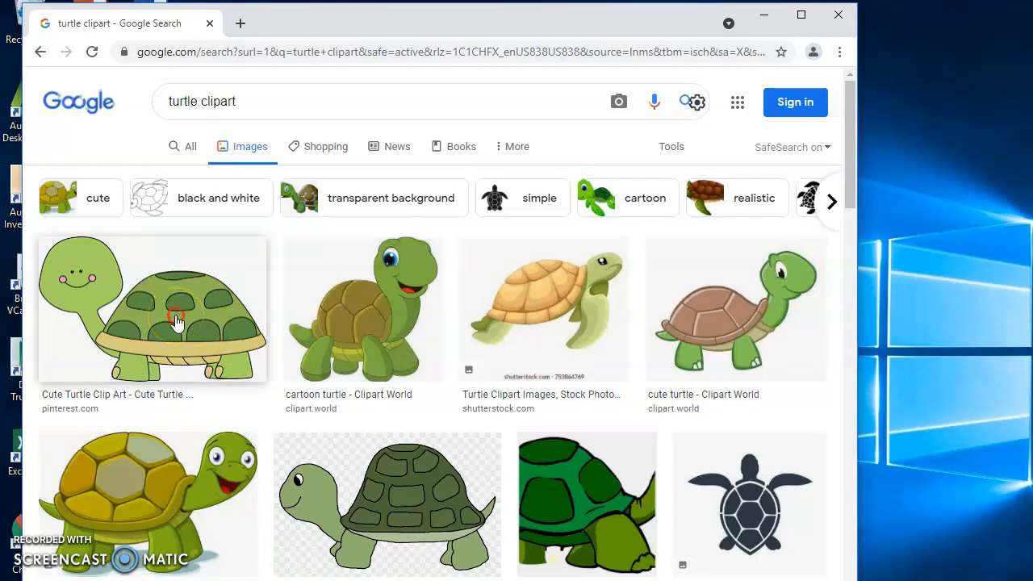
Copy the first turtle image from the results and try to paste it below the name text in VinylMaster.
{"action": "right_click", "coordinate": [176, 318]}
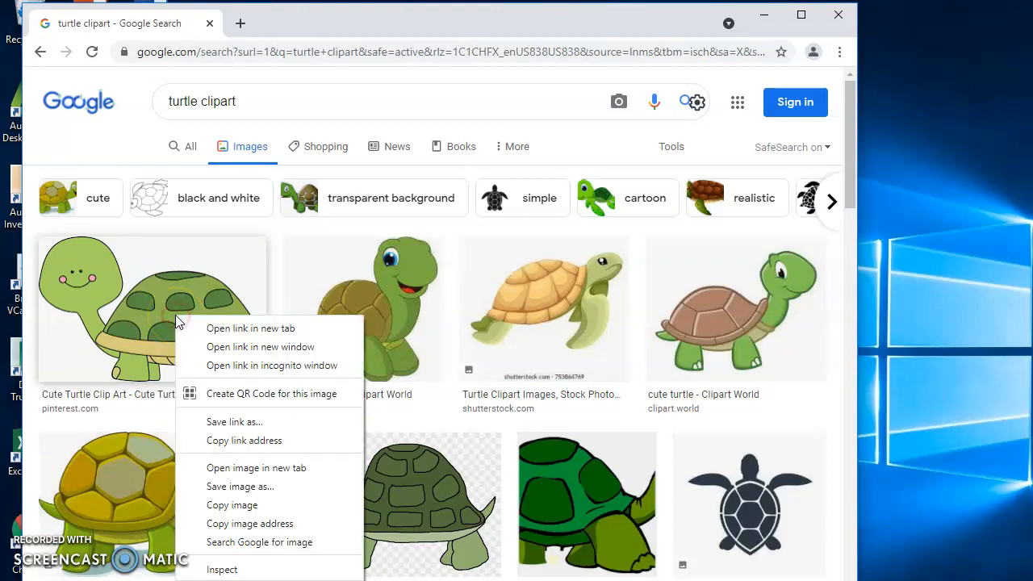
{"action": "left_click", "coordinate": [230, 505]}
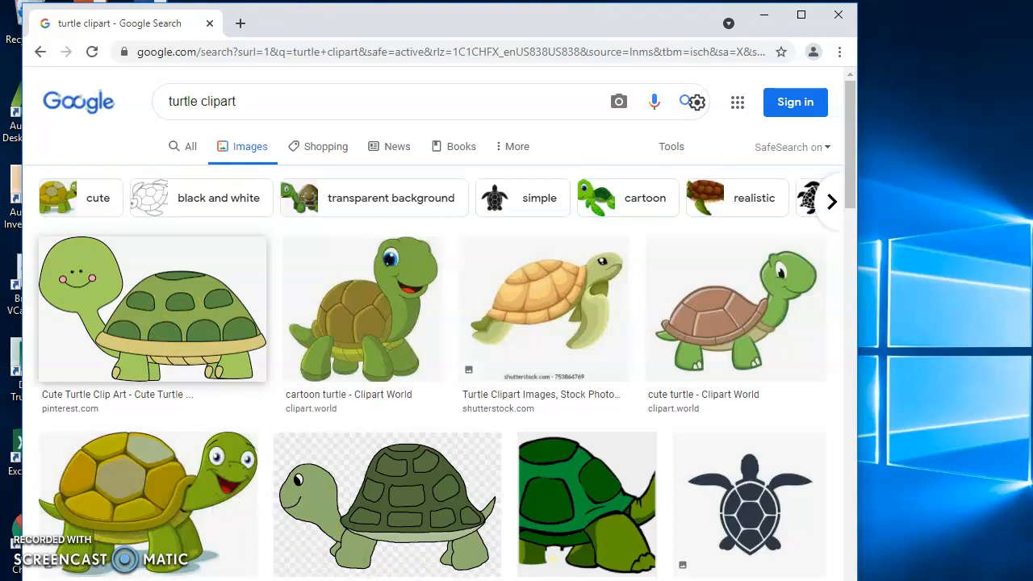
{"action": "left_click", "coordinate": [575, 565]}
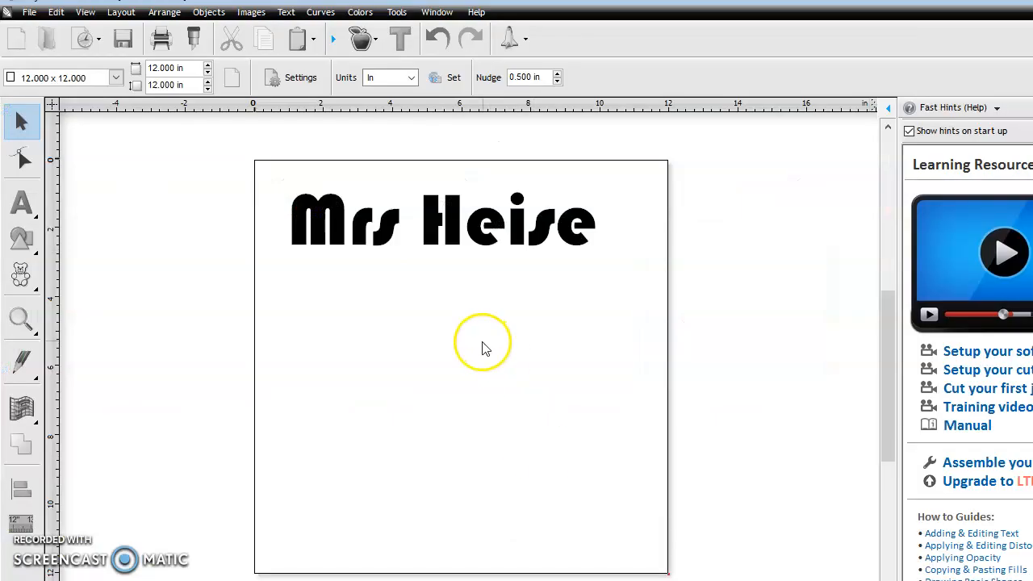
{"action": "right_click", "coordinate": [347, 310]}
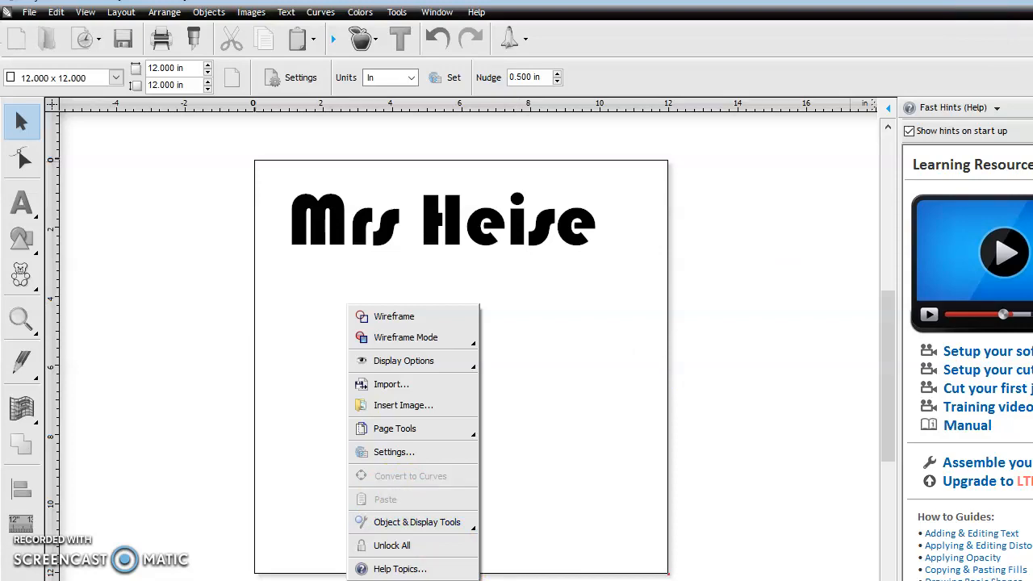
Return to Chrome and save the first turtle image as a PNG named turtle2 in the personal user folder.
{"action": "key", "text": "alt+Tab"}
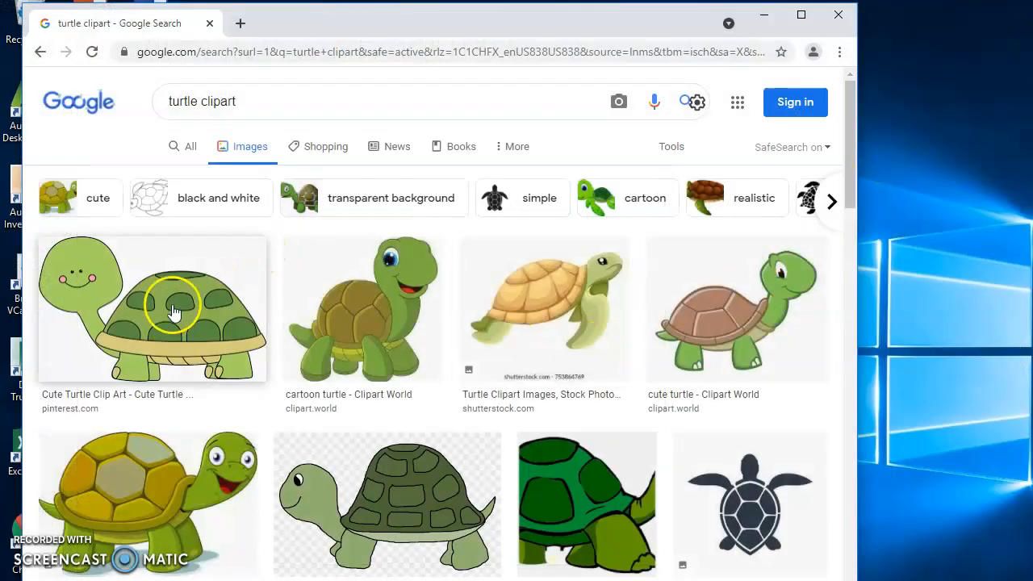
{"action": "right_click", "coordinate": [174, 306]}
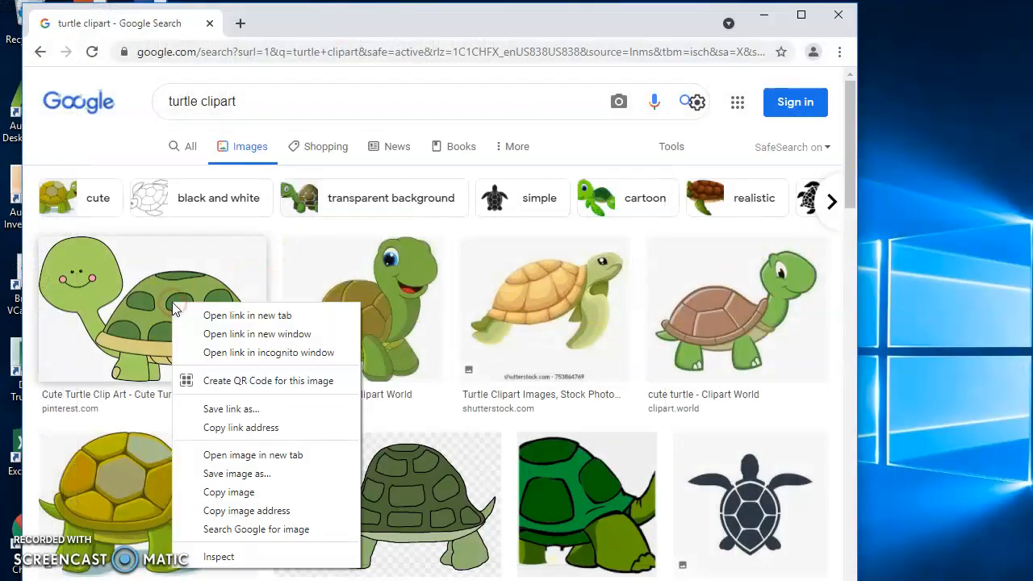
{"action": "left_click", "coordinate": [255, 475]}
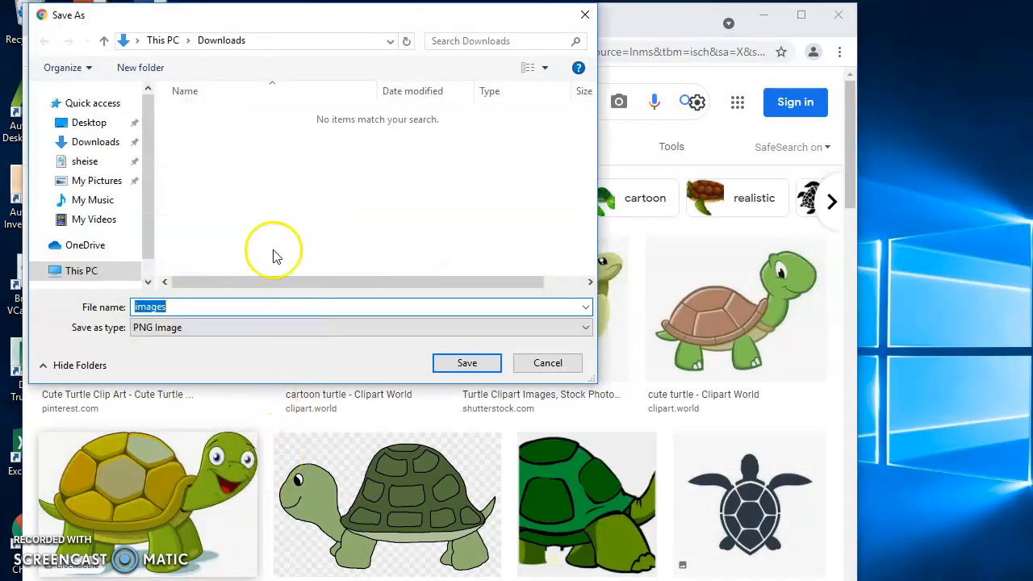
{"action": "left_click", "coordinate": [84, 164]}
{"action": "left_click", "coordinate": [182, 311]}
{"action": "double_click", "coordinate": [182, 311]}
{"action": "type", "text": "tu"}
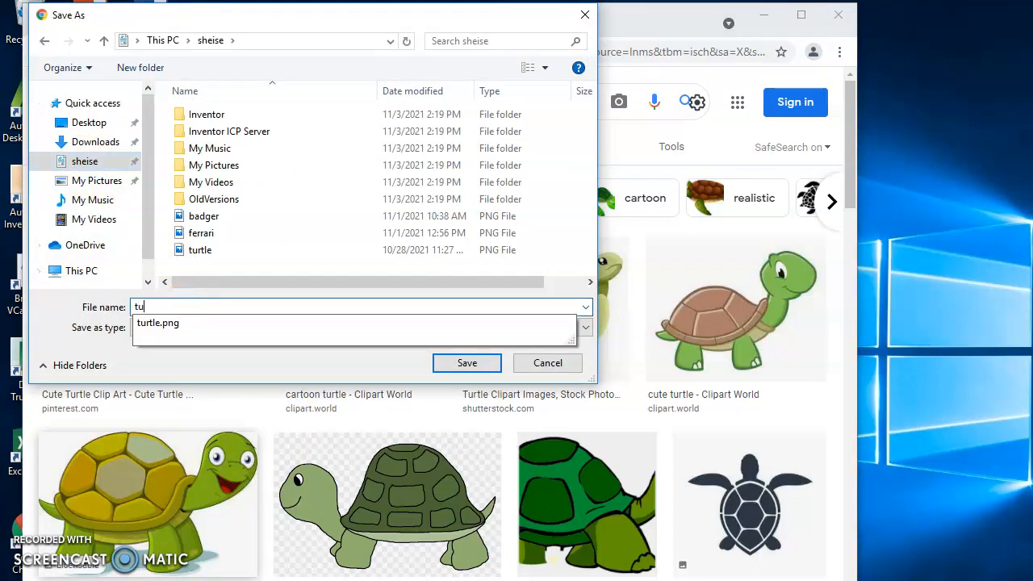
{"action": "type", "text": "rtle2"}
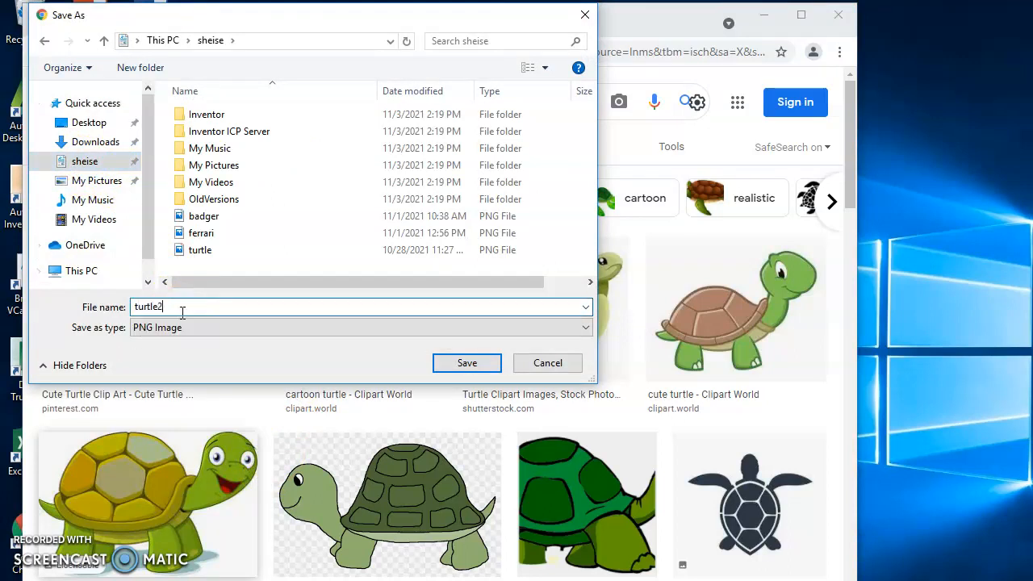
{"action": "left_click", "coordinate": [457, 363]}
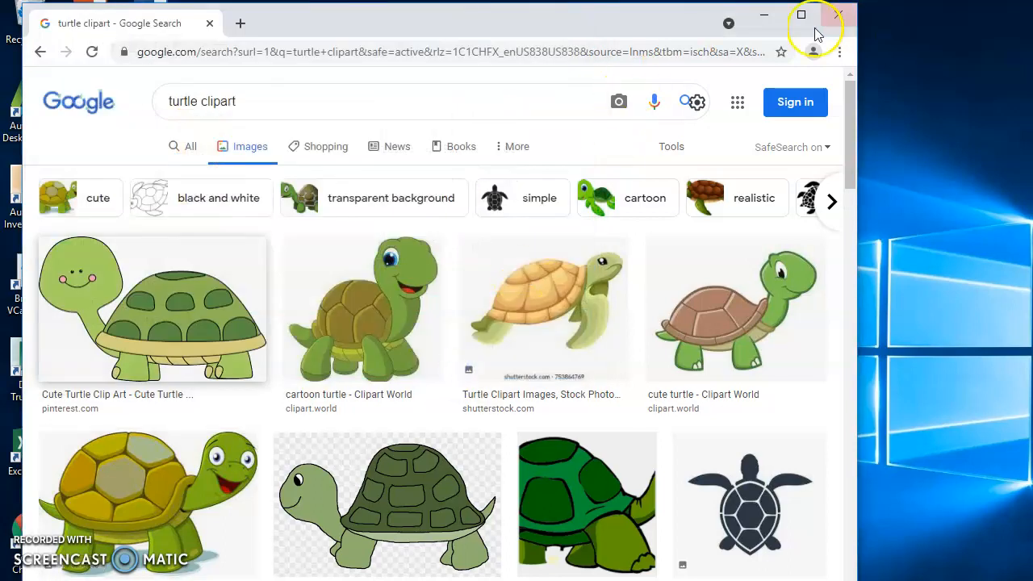
Switch to VinylMaster, import turtle2 from the personal user folder and place it below the name text at about 6.17 x 3.91 in.
{"action": "left_click", "coordinate": [764, 15]}
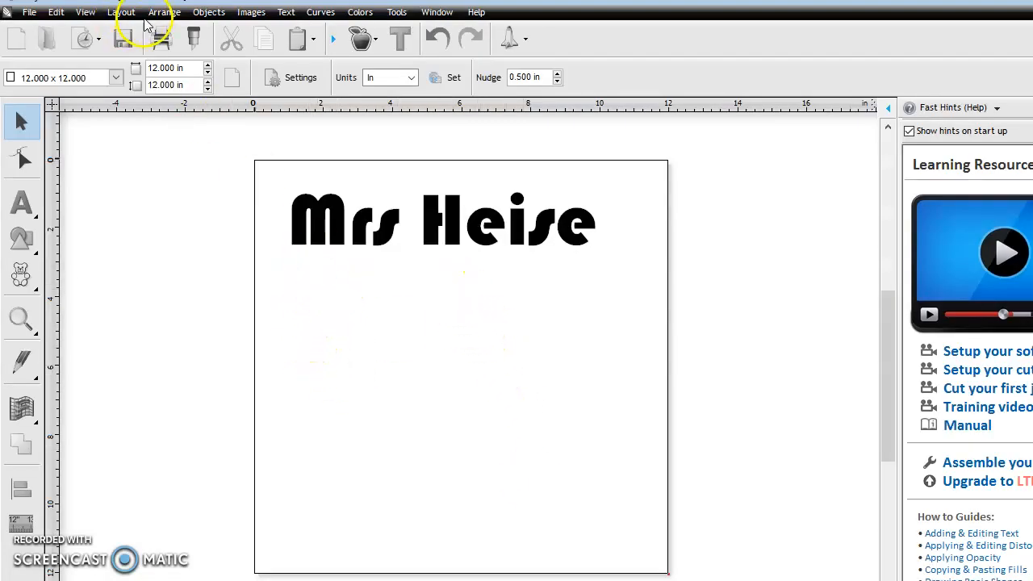
{"action": "left_click", "coordinate": [250, 13]}
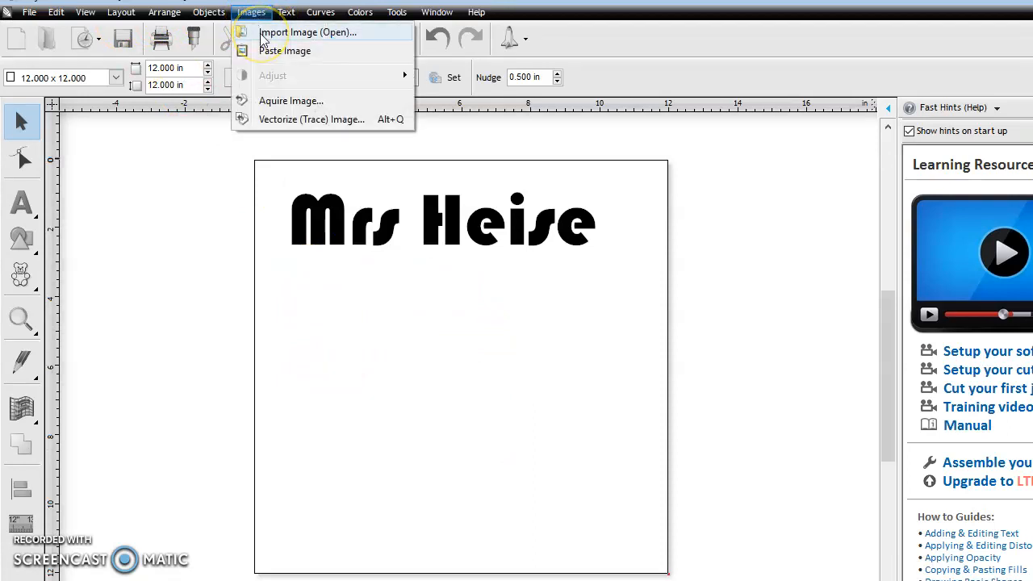
{"action": "left_click", "coordinate": [262, 34]}
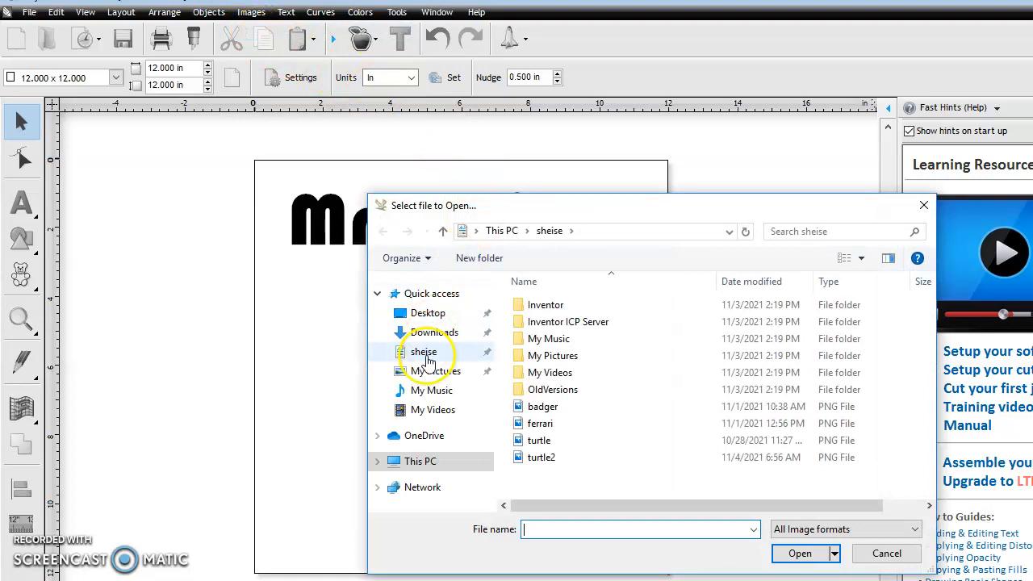
{"action": "left_click", "coordinate": [425, 359]}
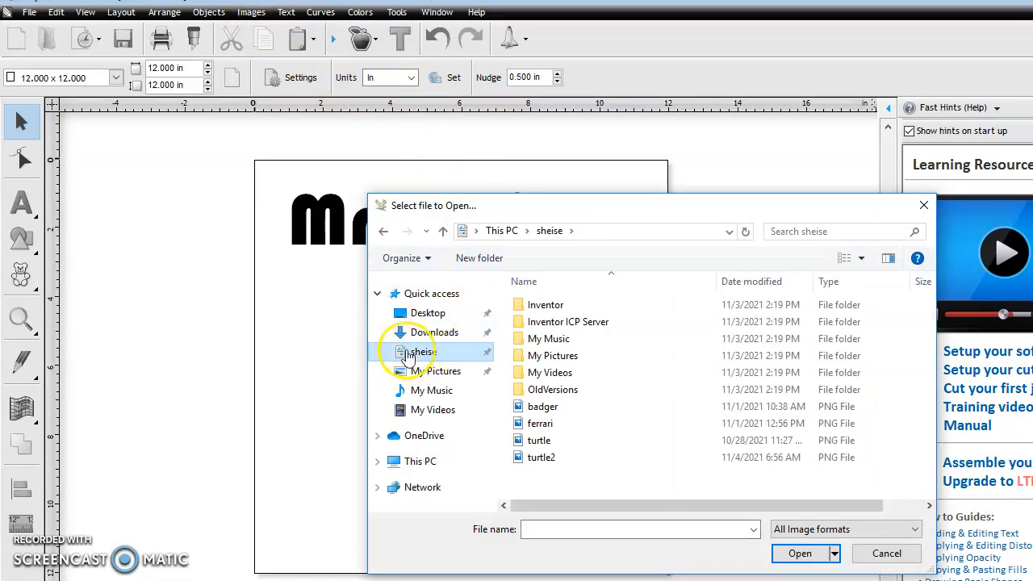
{"action": "left_click", "coordinate": [542, 456]}
{"action": "left_click", "coordinate": [815, 566]}
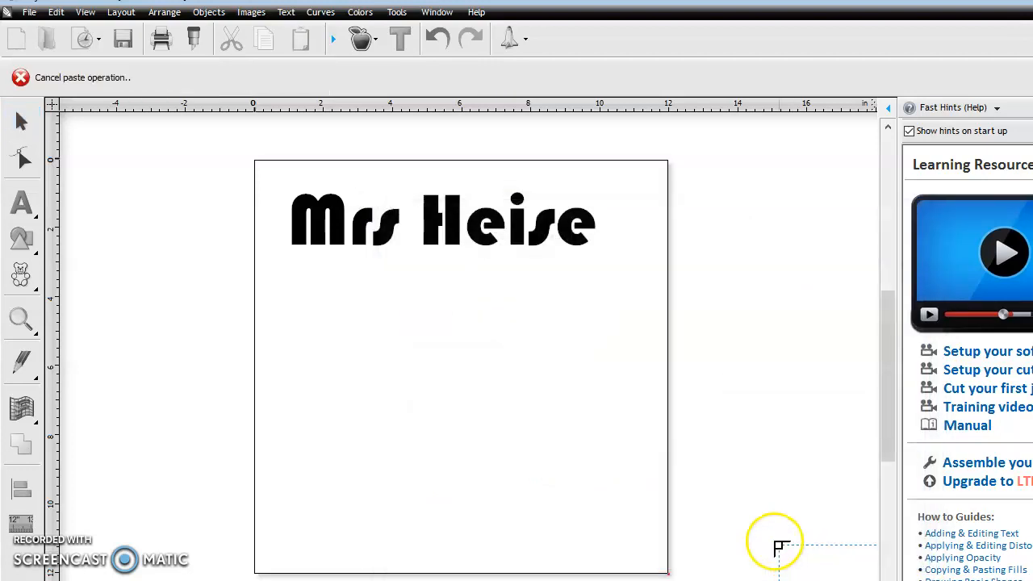
{"action": "left_click", "coordinate": [370, 302]}
{"action": "left_click_drag", "start_coordinate": [467, 357], "coordinate": [581, 466]}
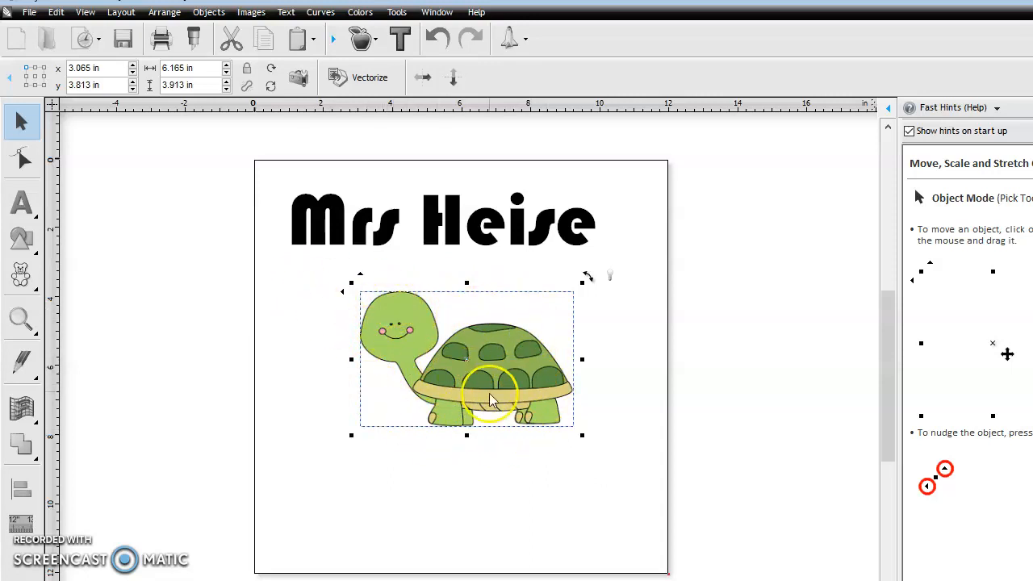
Vectorize the turtle image with smoothing 0.57, corners 0.50 and level of detail 1.00, replacing the source image.
{"action": "left_click", "coordinate": [370, 78]}
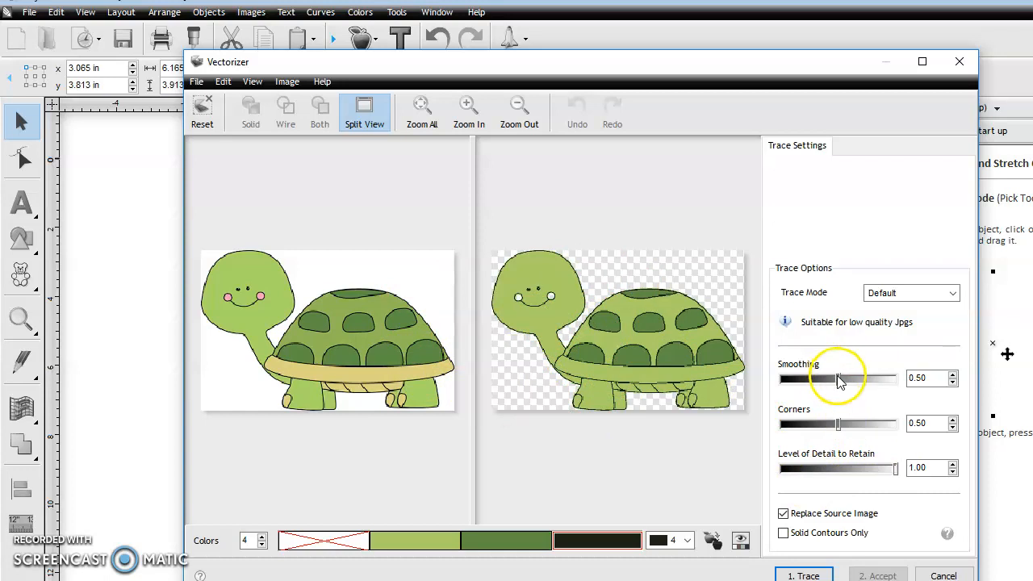
{"action": "mouse_move", "coordinate": [839, 383]}
{"action": "left_mouse_down"}
{"action": "mouse_move", "coordinate": [878, 388]}
{"action": "mouse_move", "coordinate": [846, 386]}
{"action": "left_mouse_up"}
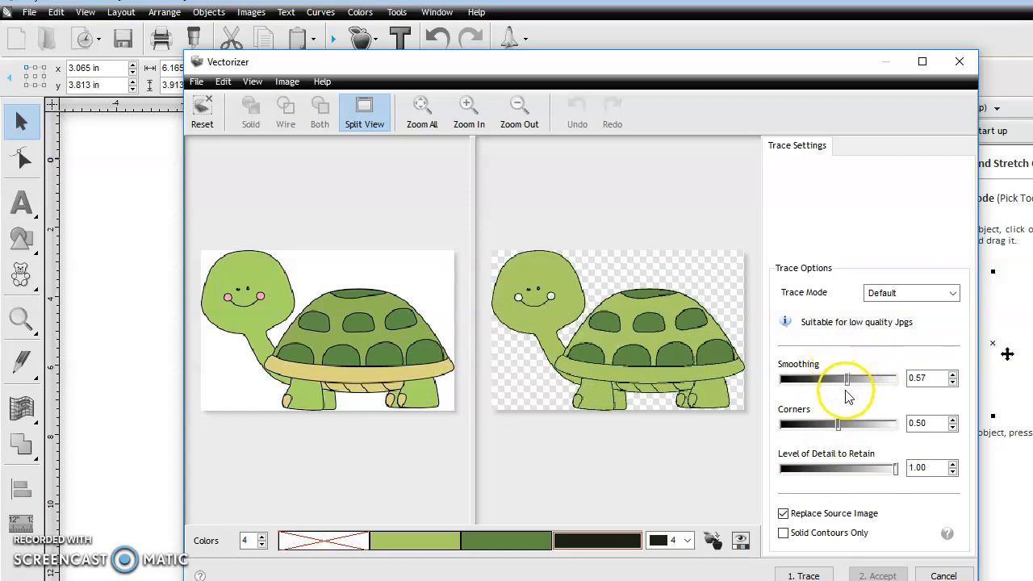
{"action": "left_click", "coordinate": [802, 575]}
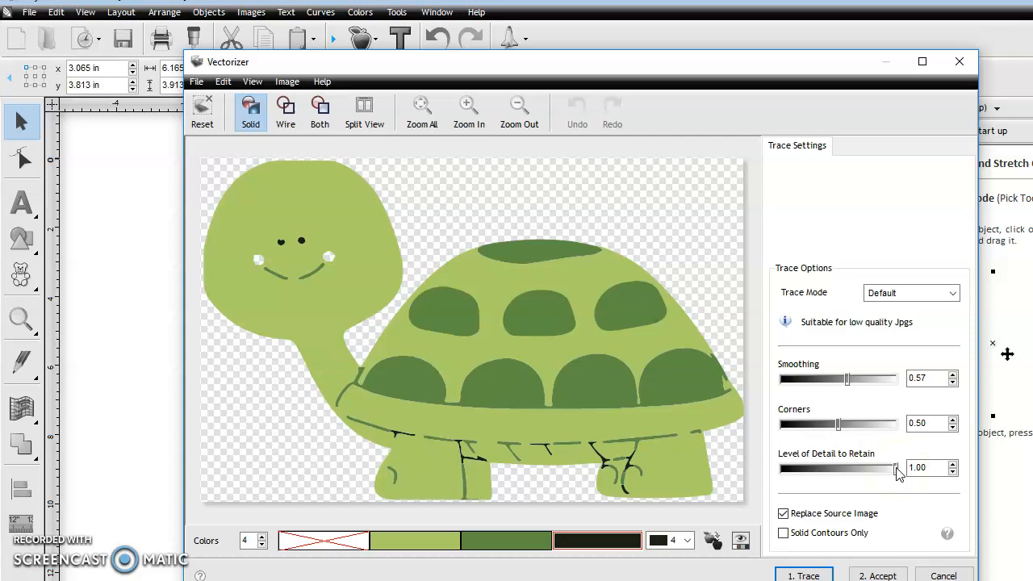
{"action": "mouse_move", "coordinate": [895, 466]}
{"action": "left_mouse_down"}
{"action": "mouse_move", "coordinate": [802, 475]}
{"action": "mouse_move", "coordinate": [898, 475]}
{"action": "left_mouse_up"}
{"action": "left_click", "coordinate": [803, 570]}
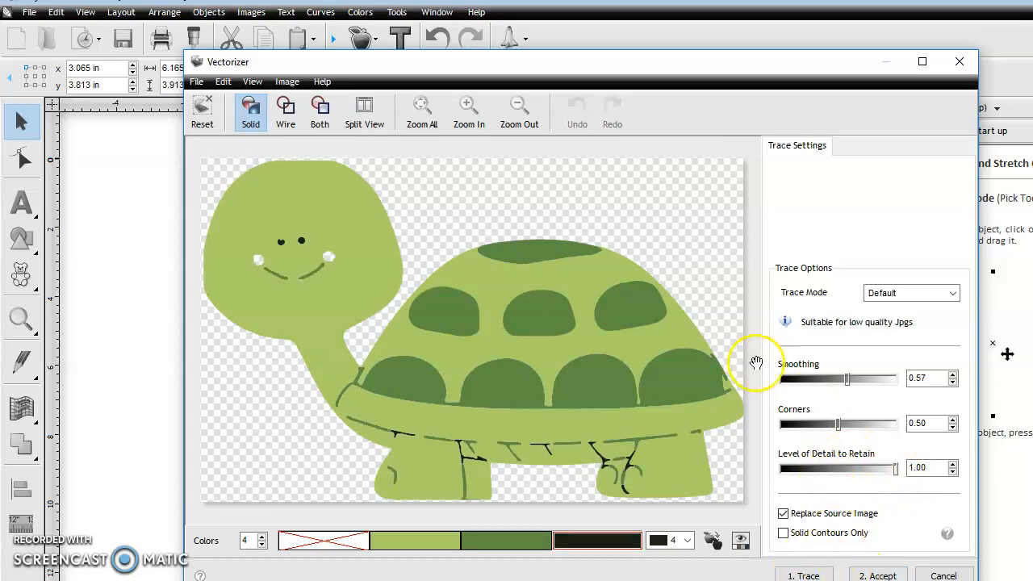
{"action": "left_click", "coordinate": [879, 575]}
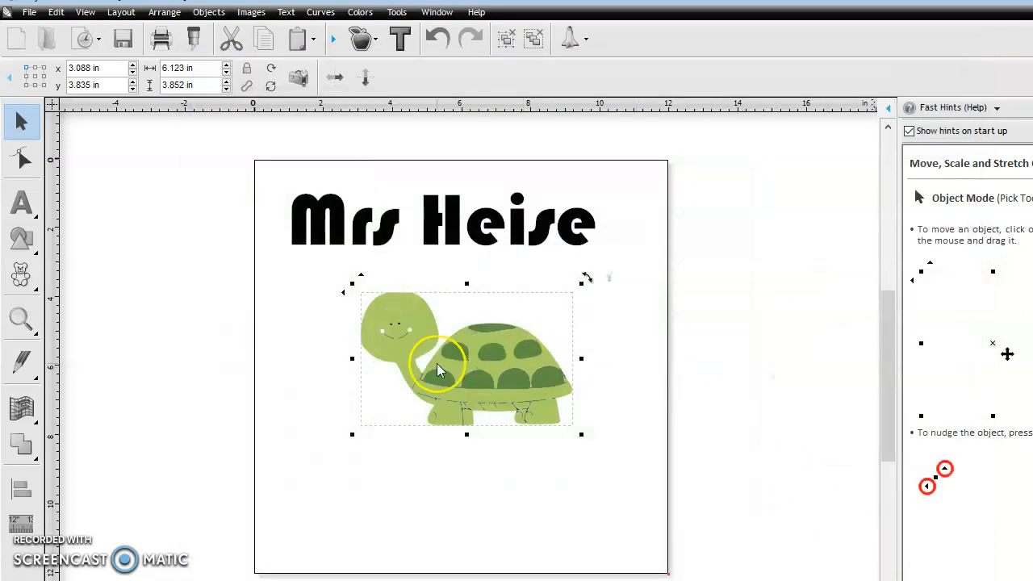
{"action": "left_click", "coordinate": [464, 461]}
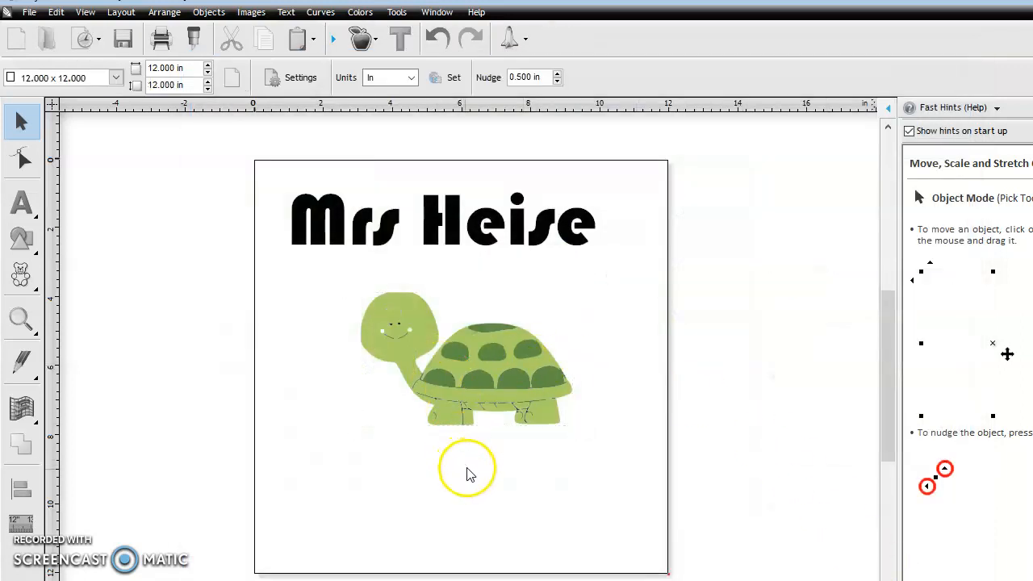
{"action": "left_click", "coordinate": [628, 518]}
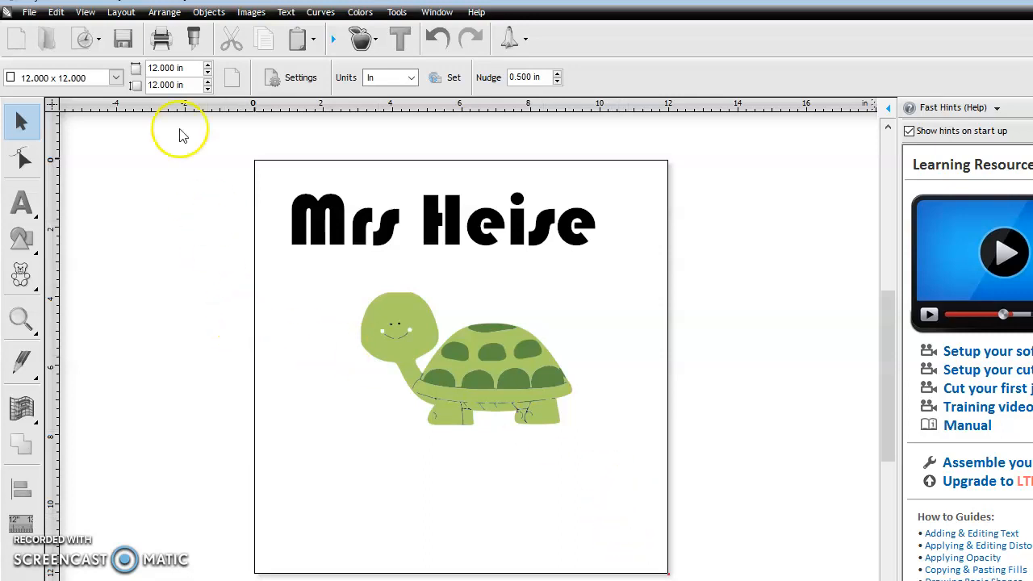
Save the design as a VinylMaster document named turtle2 in the personal user folder.
{"action": "left_click", "coordinate": [30, 13]}
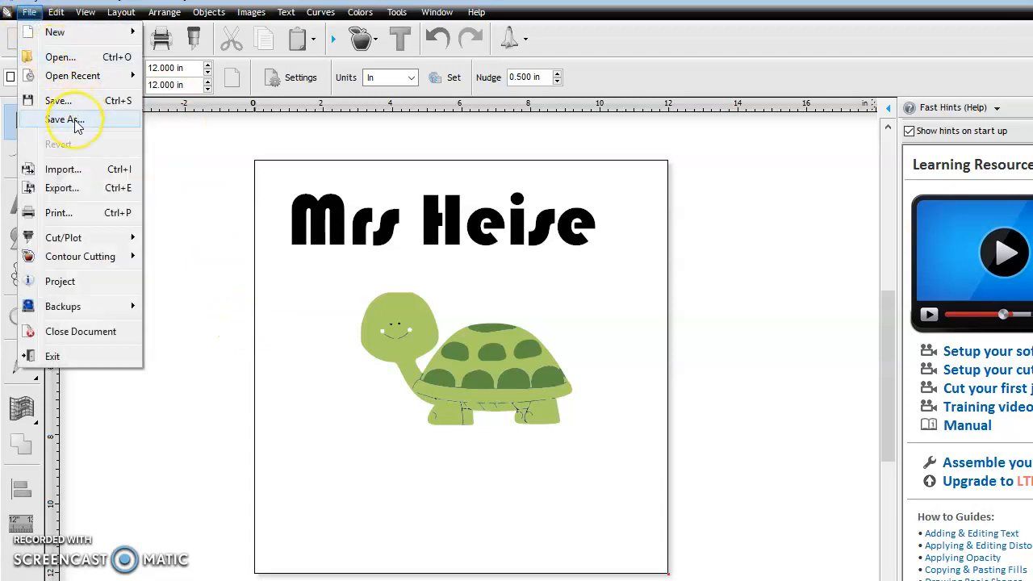
{"action": "left_click", "coordinate": [65, 119]}
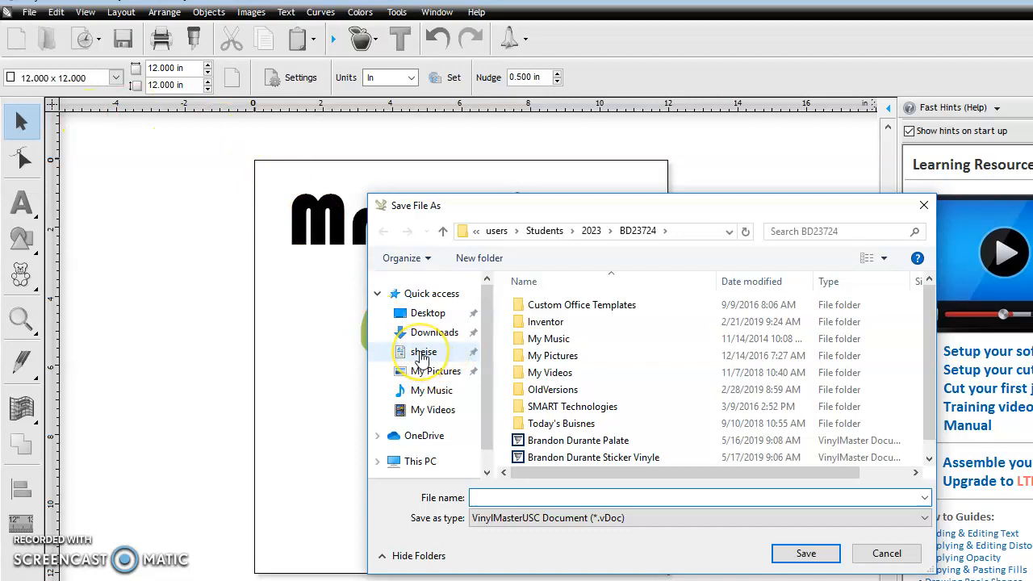
{"action": "left_click", "coordinate": [421, 355]}
{"action": "left_click", "coordinate": [511, 498]}
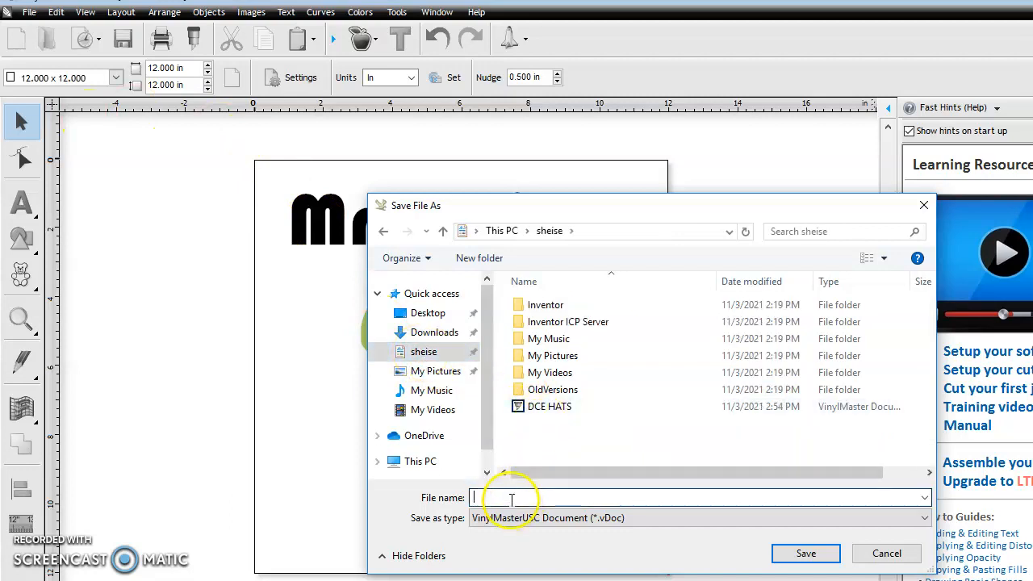
{"action": "type", "text": "tu"}
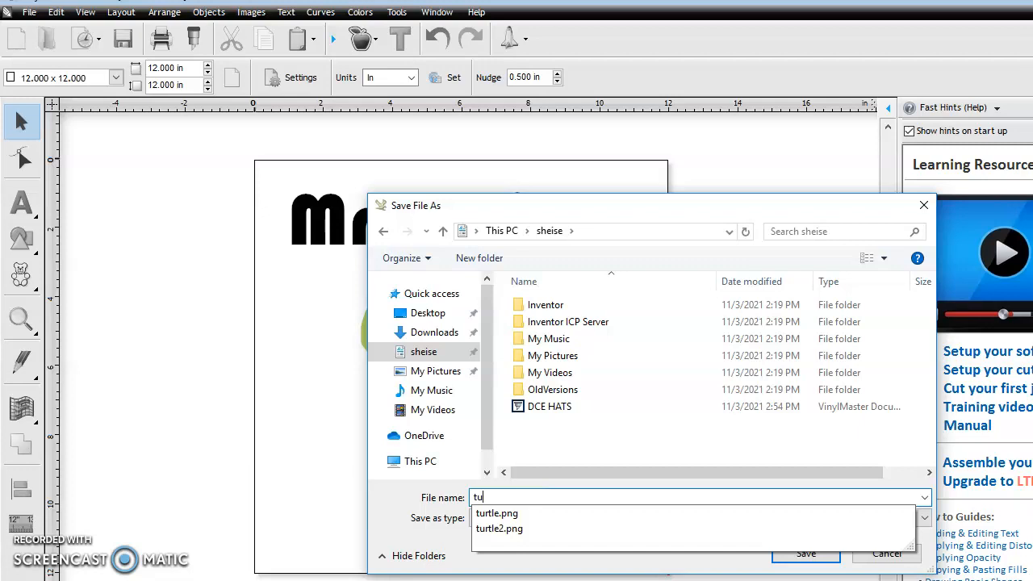
{"action": "type", "text": "rtle2"}
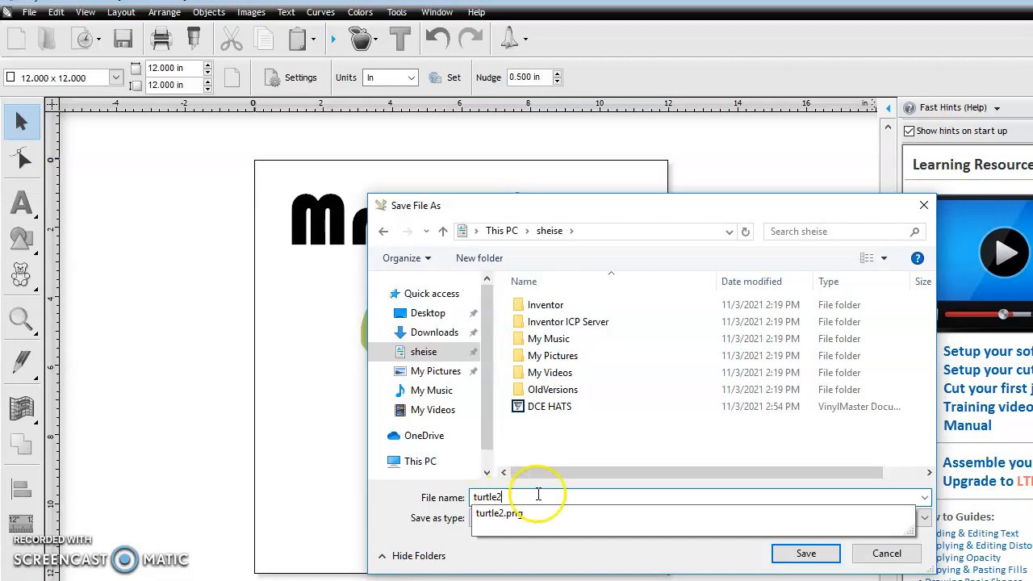
{"action": "left_click", "coordinate": [805, 554]}
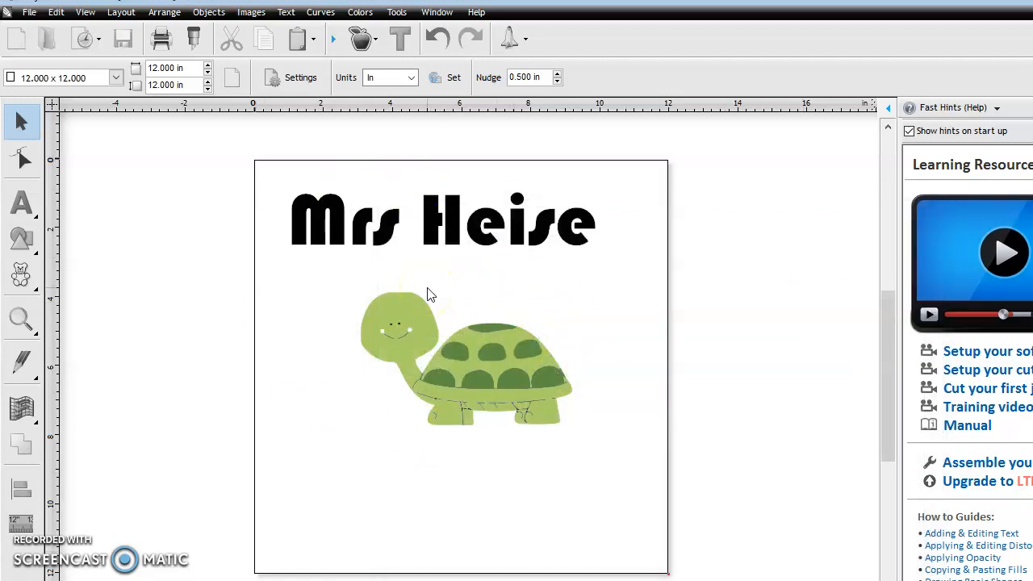
{"action": "left_click", "coordinate": [29, 13]}
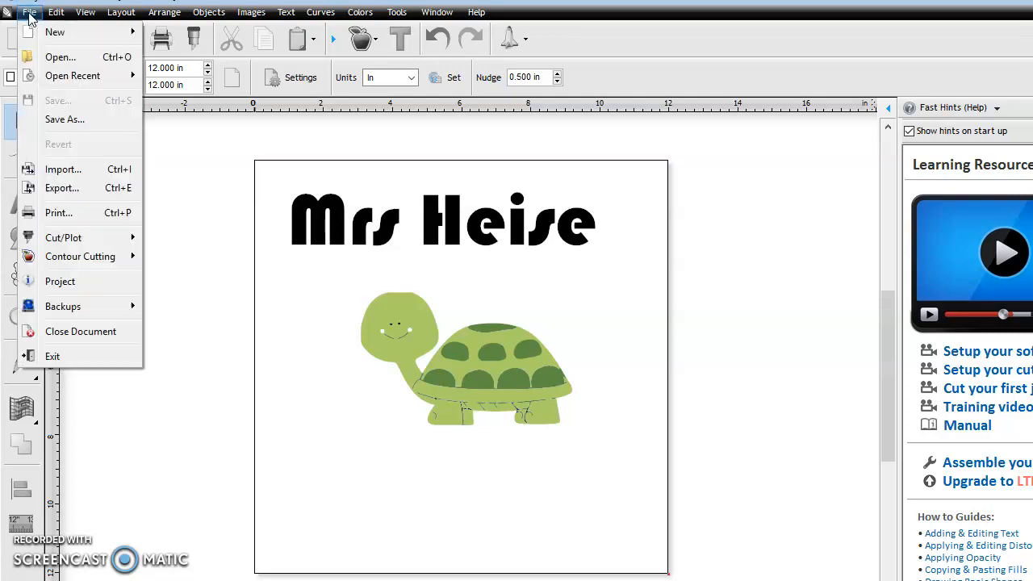
{"action": "left_click", "coordinate": [64, 119]}
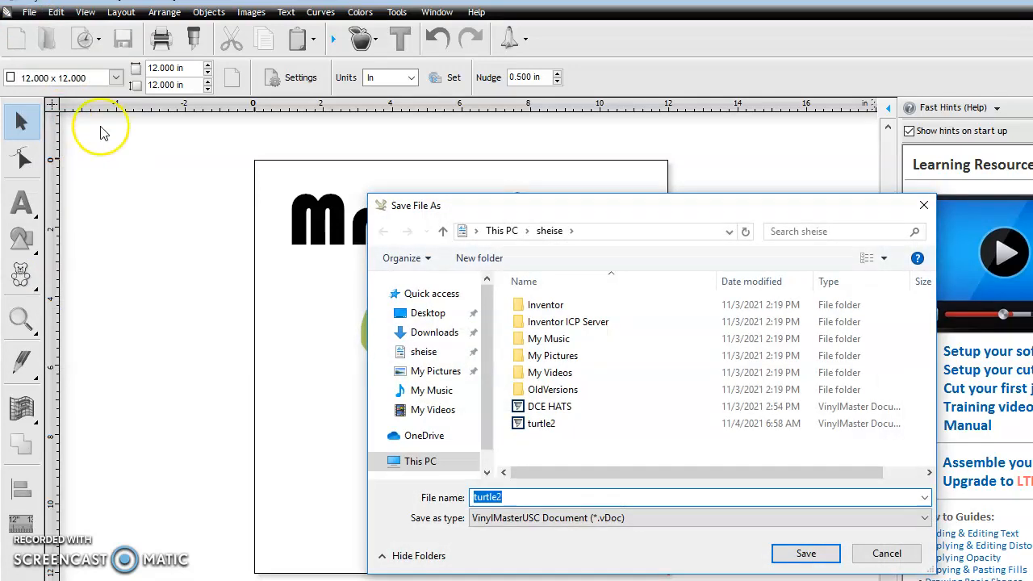
{"action": "left_click_drag", "start_coordinate": [482, 408], "coordinate": [487, 456]}
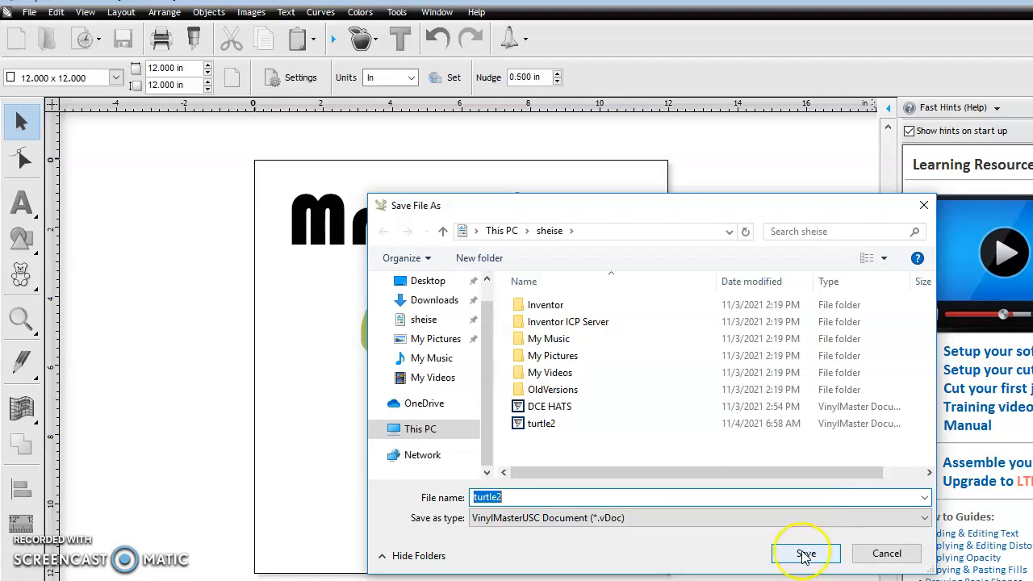
{"action": "left_click", "coordinate": [886, 553]}
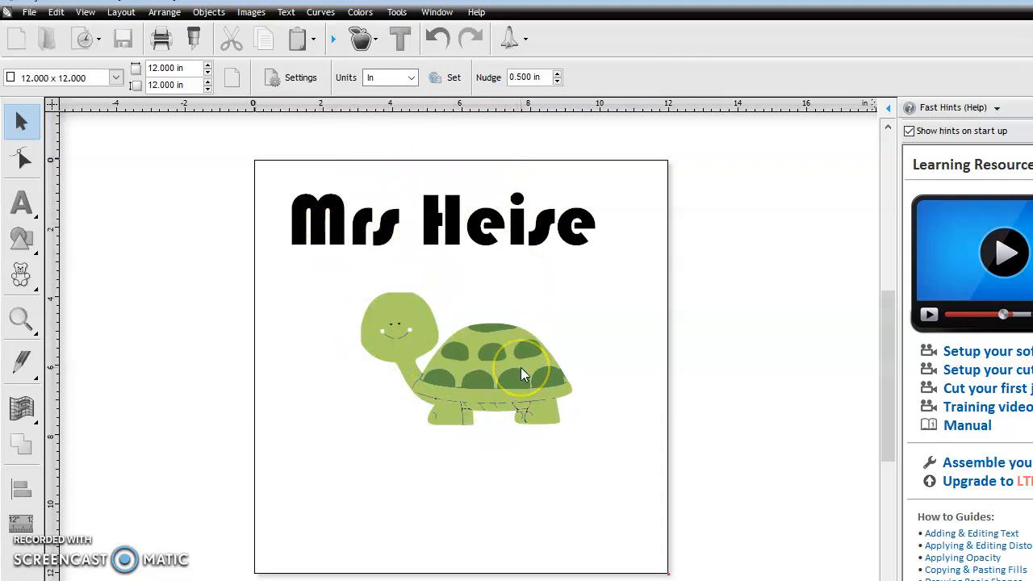
{"action": "left_click", "coordinate": [458, 452]}
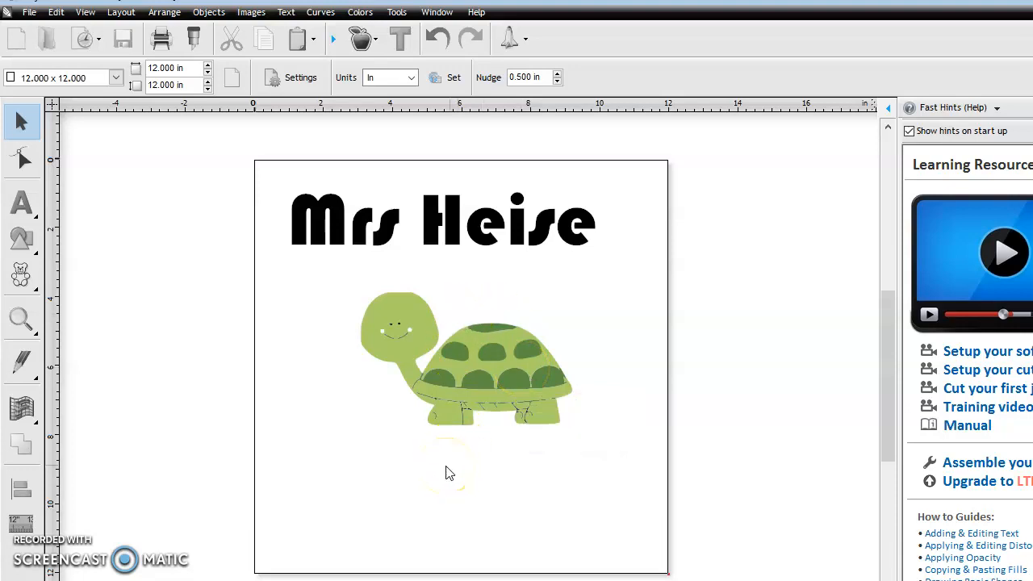